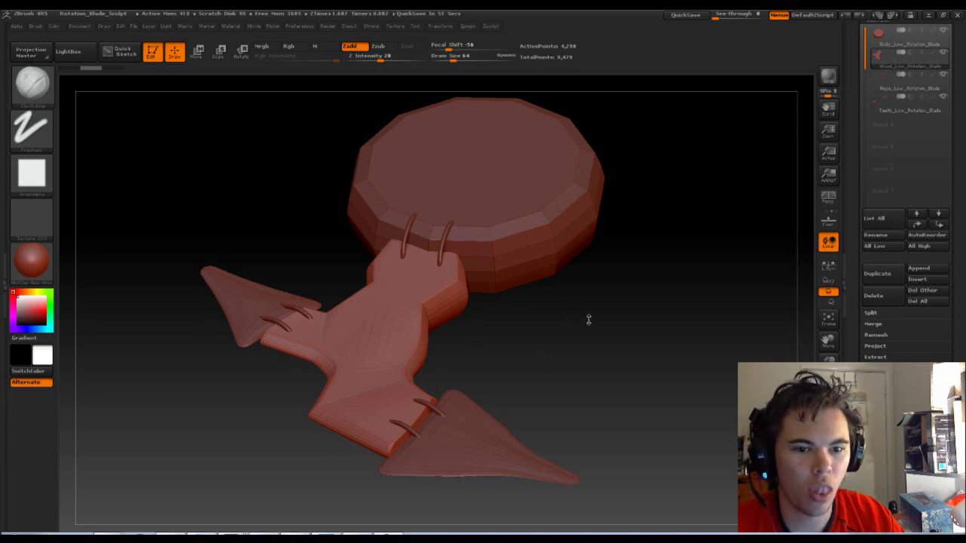
- Examine the wooden arm, disc and two spikes of the rotation blade from several angles
drag(590, 320, 584, 331)
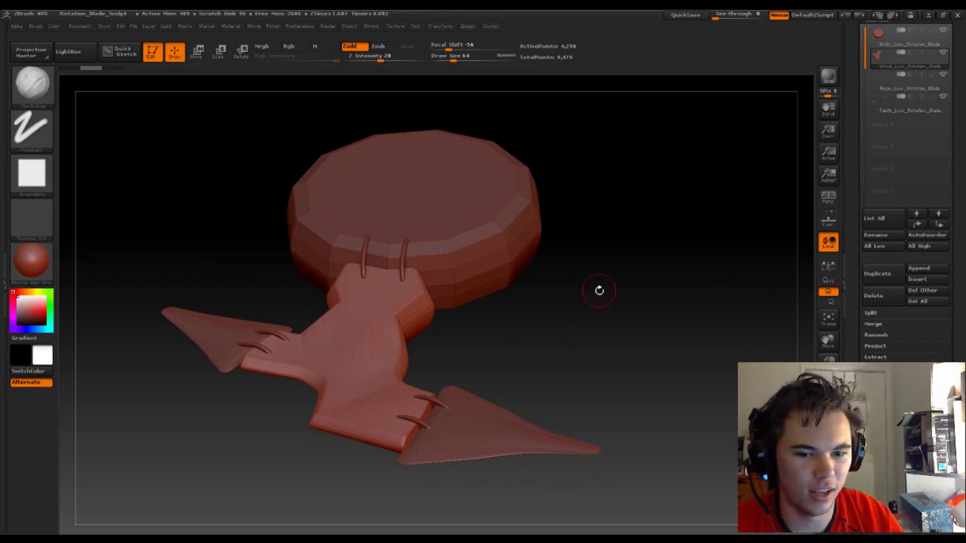
drag(633, 355, 636, 390)
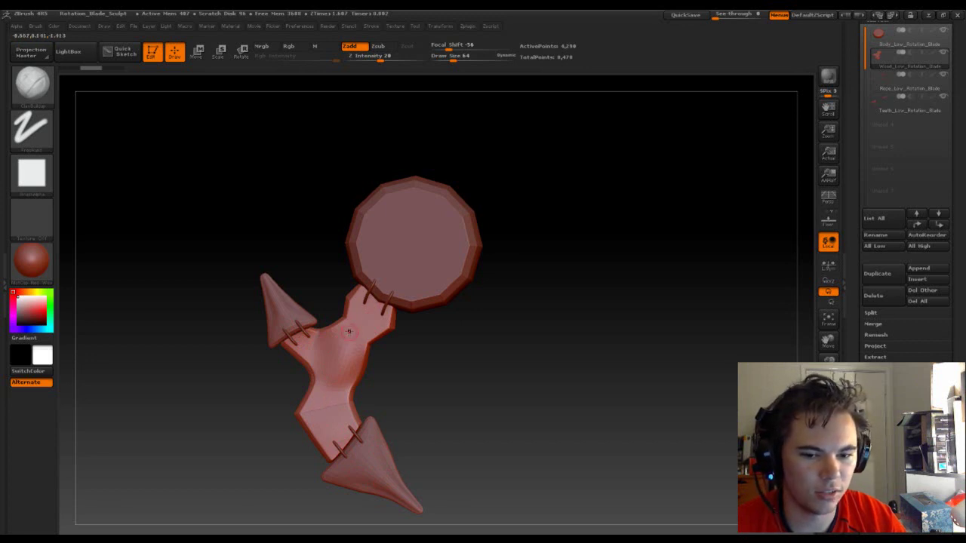
mouse_move(464, 352)
mouse_down()
mouse_move(445, 282)
mouse_move(453, 181)
mouse_move(463, 339)
mouse_up()
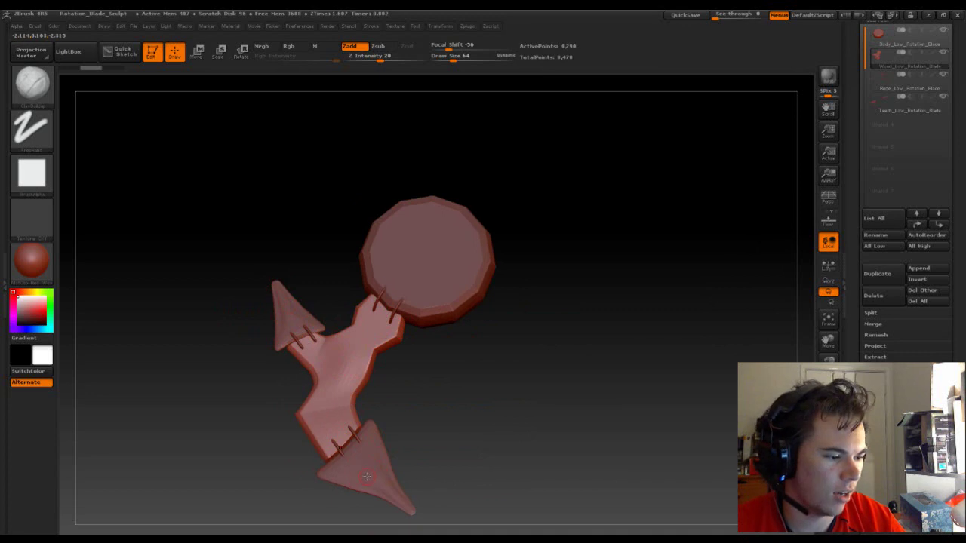
drag(470, 464, 473, 447)
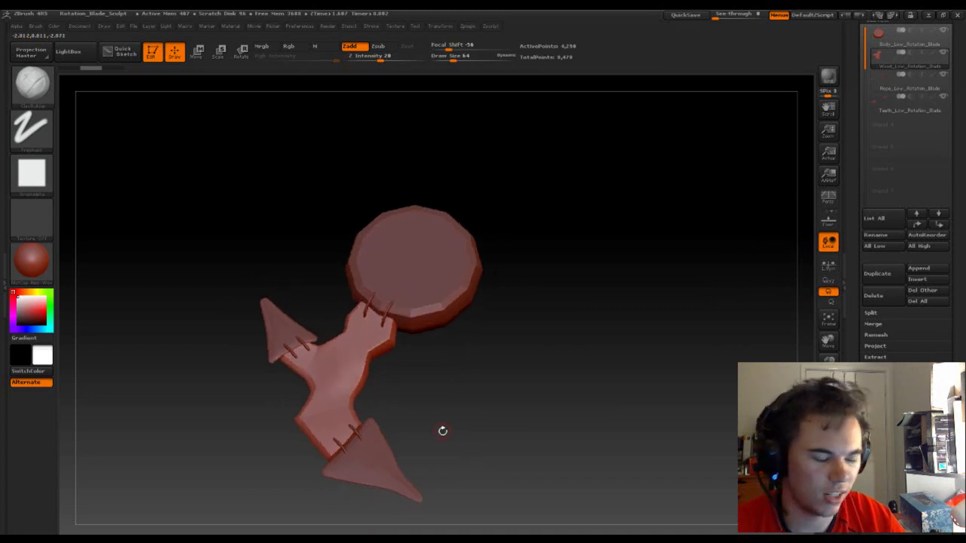
mouse_move(485, 402)
mouse_down()
mouse_move(476, 400)
mouse_move(498, 429)
mouse_move(464, 414)
mouse_move(455, 370)
mouse_move(446, 367)
mouse_move(480, 387)
mouse_up()
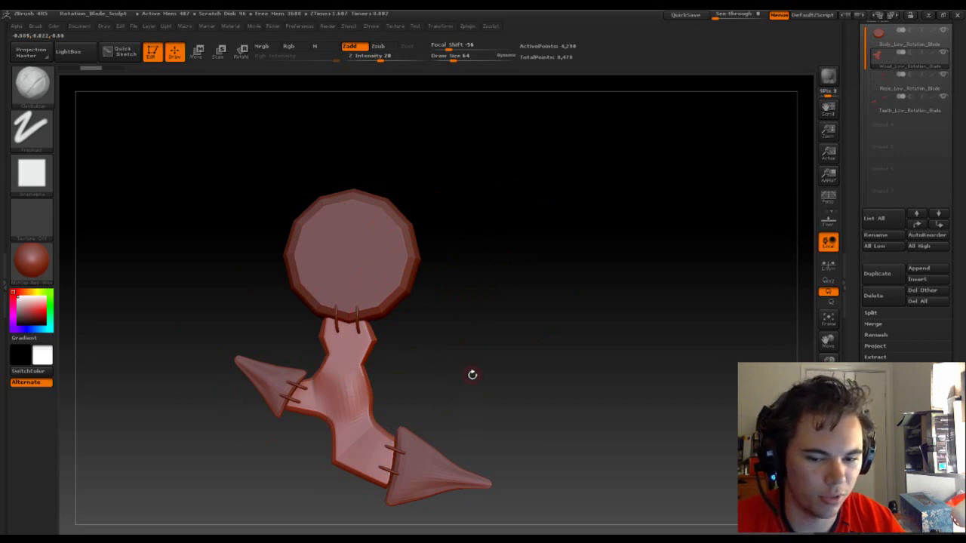
drag(473, 376, 335, 289)
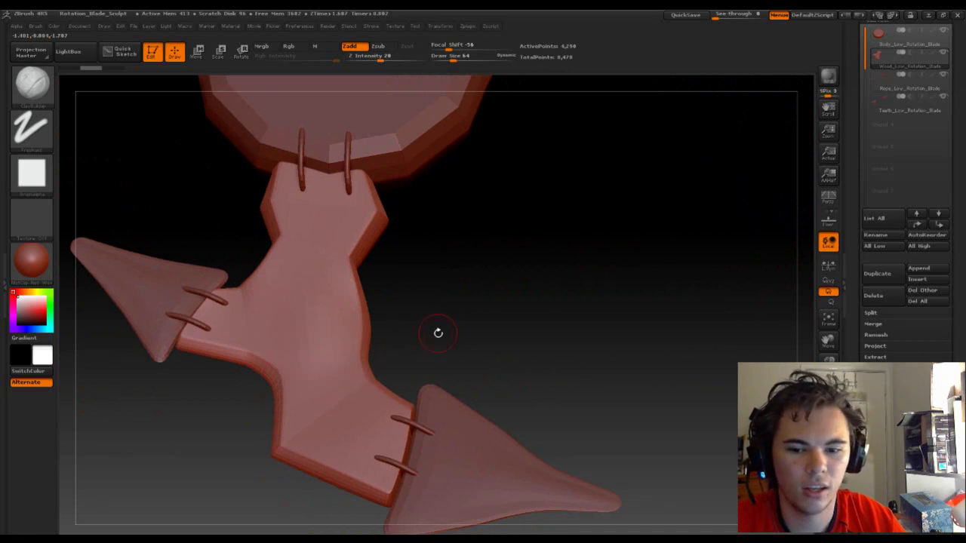
mouse_move(444, 328)
mouse_down()
mouse_move(448, 304)
mouse_move(439, 307)
mouse_move(526, 317)
mouse_move(446, 319)
mouse_move(446, 336)
mouse_move(440, 330)
mouse_move(442, 314)
mouse_move(509, 267)
mouse_move(349, 476)
mouse_move(473, 467)
mouse_move(493, 416)
mouse_move(481, 393)
mouse_move(515, 395)
mouse_up()
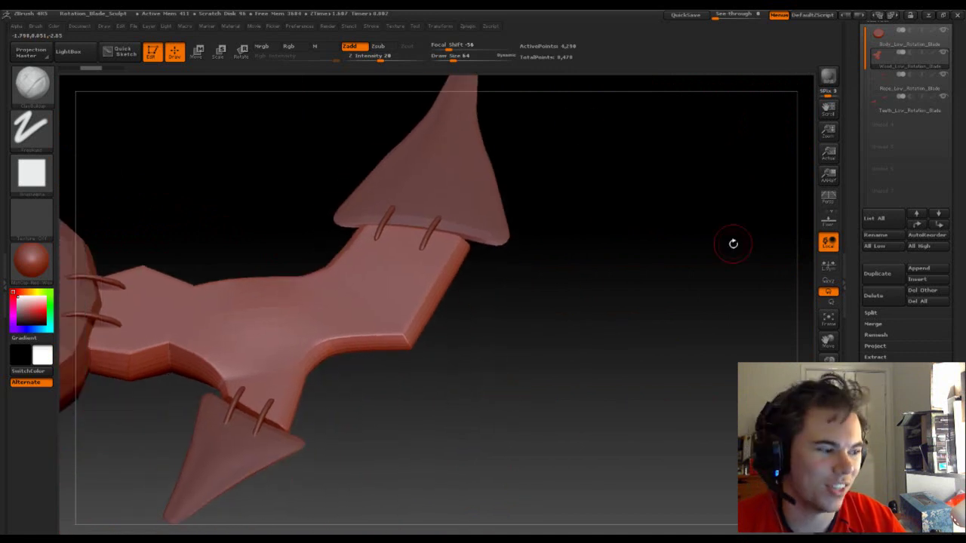
- Try out sculpting and smoothing strokes on the wooden arm around its outer bend
mouse_move(549, 340)
mouse_down()
mouse_move(501, 375)
mouse_move(561, 418)
mouse_move(554, 403)
mouse_move(514, 421)
mouse_move(521, 492)
mouse_move(657, 461)
mouse_move(491, 370)
mouse_move(423, 341)
mouse_move(432, 362)
mouse_move(421, 360)
mouse_move(391, 339)
mouse_move(442, 335)
mouse_up()
mouse_move(489, 412)
mouse_down()
mouse_move(400, 399)
mouse_move(399, 319)
mouse_move(437, 343)
mouse_move(388, 329)
mouse_move(445, 313)
mouse_move(409, 297)
mouse_move(415, 261)
mouse_up()
drag(427, 294, 386, 290)
mouse_move(565, 404)
mouse_down()
mouse_move(554, 384)
mouse_move(569, 464)
mouse_up()
mouse_move(449, 250)
shift+mouse_down()
mouse_move(438, 320)
mouse_move(467, 198)
shift+mouse_up()
mouse_move(477, 135)
mouse_down()
mouse_move(451, 168)
mouse_move(521, 220)
mouse_move(501, 279)
mouse_up()
mouse_move(456, 210)
shift+mouse_down()
mouse_move(511, 209)
mouse_move(456, 218)
mouse_move(511, 280)
mouse_move(498, 289)
mouse_move(486, 366)
mouse_move(517, 406)
mouse_move(582, 422)
mouse_move(577, 405)
mouse_move(656, 370)
mouse_move(610, 286)
mouse_move(612, 410)
mouse_move(662, 445)
mouse_move(636, 446)
shift+mouse_up()
- Undo the trial strokes on the wooden arm back past its subdivision, and subdivide the mesh again
key(ctrl+z)
key(ctrl+z)
key(ctrl+z)
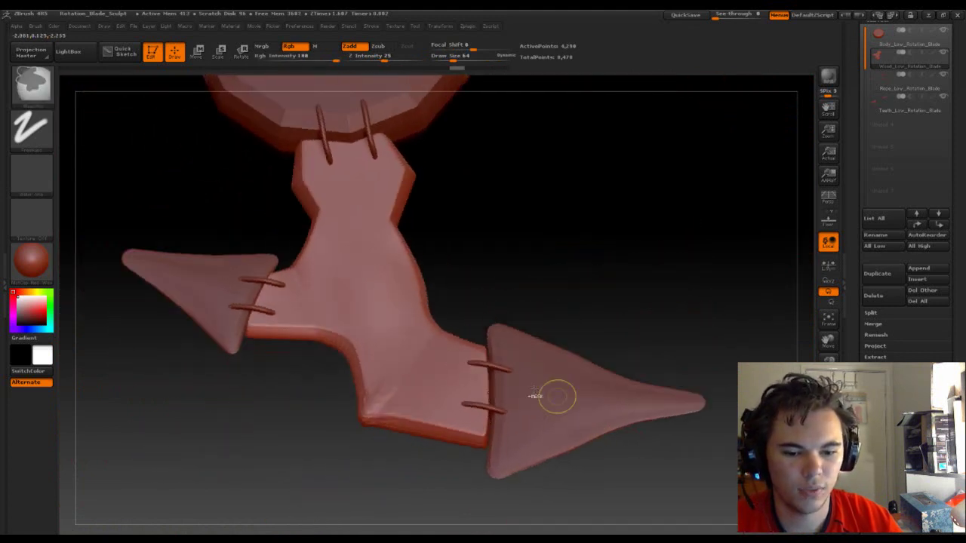
key(ctrl+z)
key(ctrl+z)
key(ctrl+z)
key(ctrl+z)
key(ctrl+z)
key(ctrl+z)
key(ctrl+z)
key(ctrl+z)
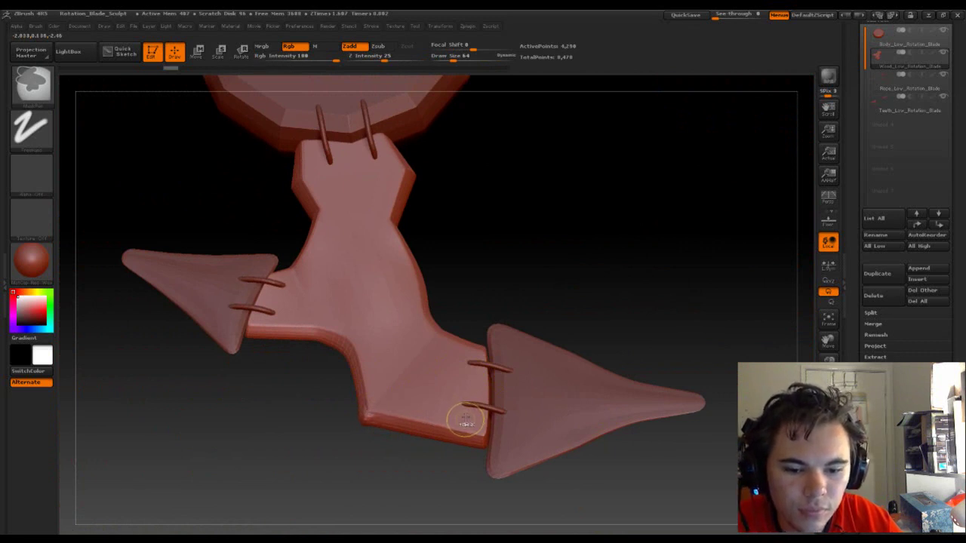
key(ctrl+z)
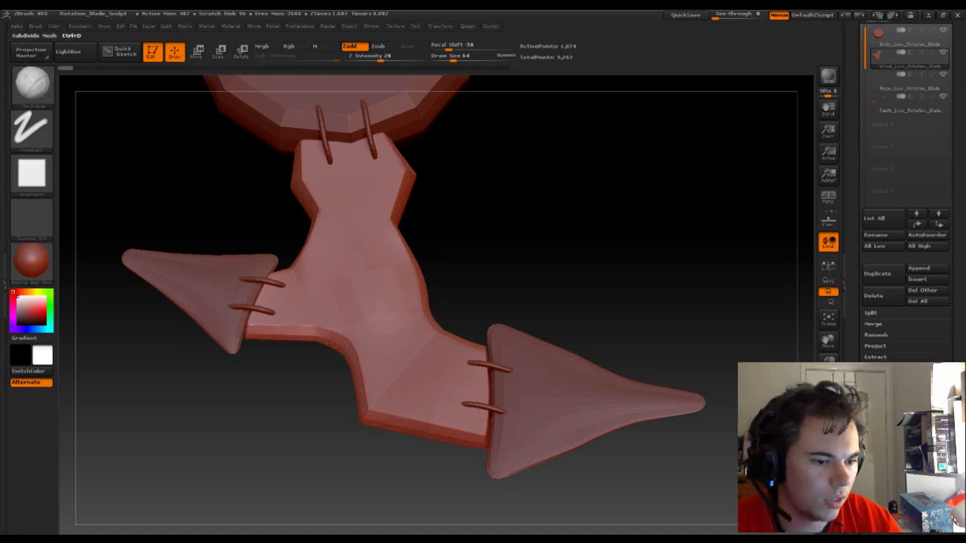
key(ctrl+d)
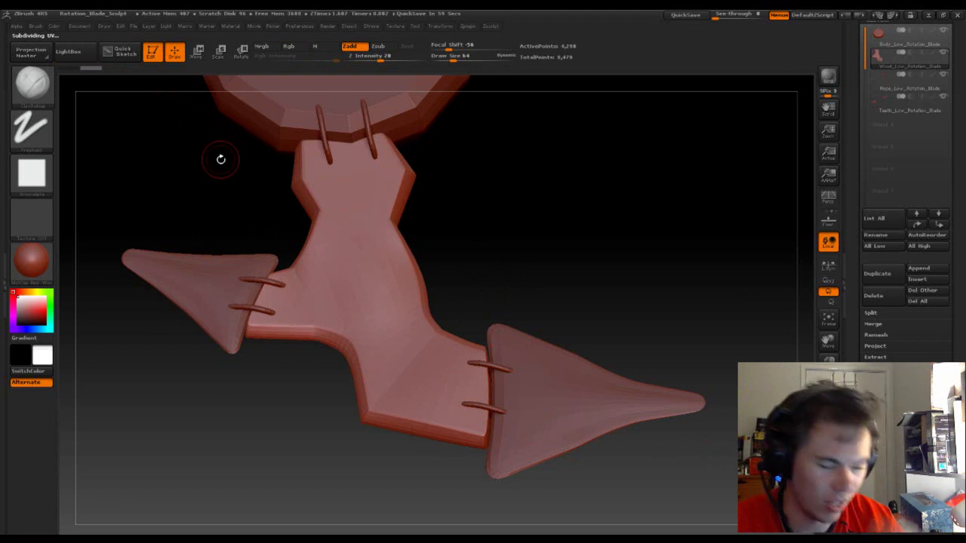
- Turn off X-axis sculpting symmetry so strokes mirror only through the wooden arm's thickness
mouse_move(459, 211)
mouse_down()
mouse_move(463, 219)
mouse_move(450, 204)
mouse_up()
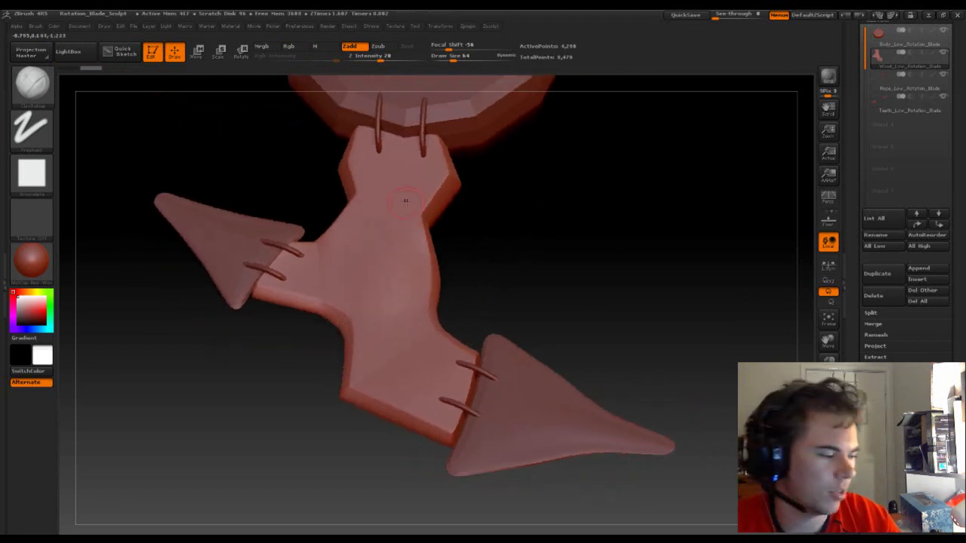
drag(538, 225, 572, 317)
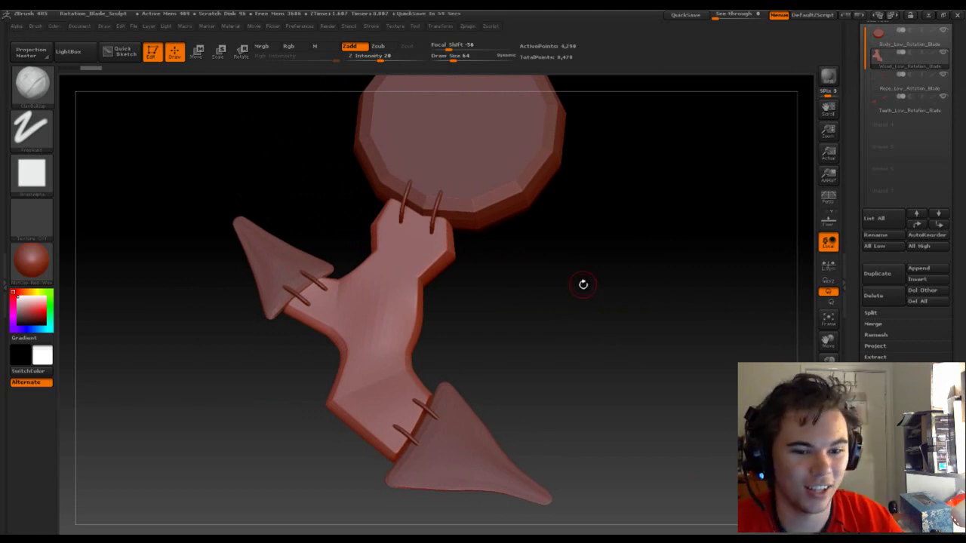
drag(608, 310, 577, 328)
drag(541, 356, 553, 356)
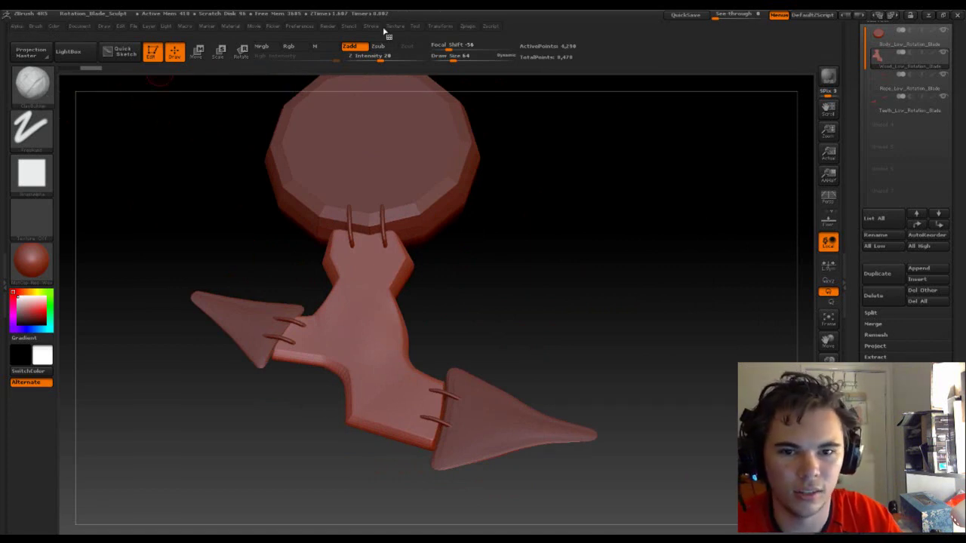
mouse_move(456, 35)
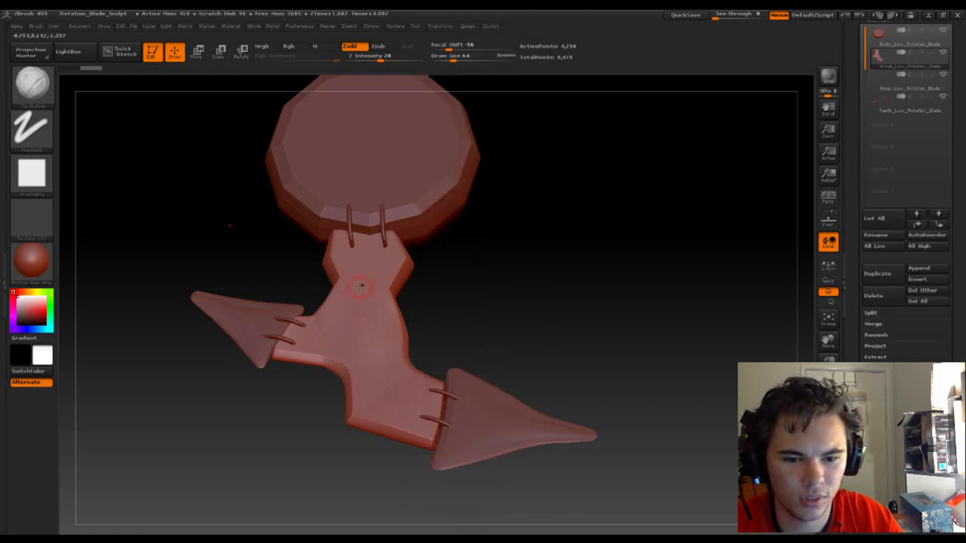
click(438, 28)
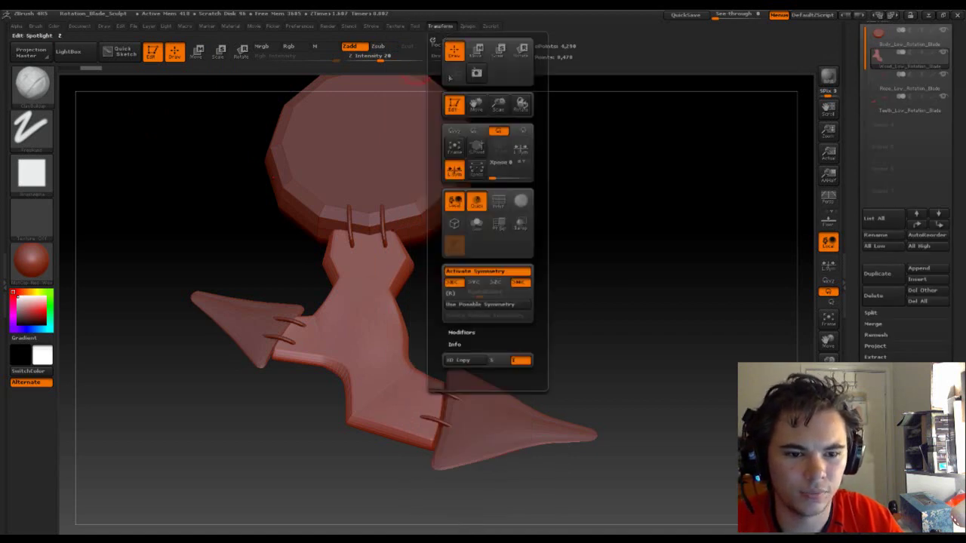
click(449, 285)
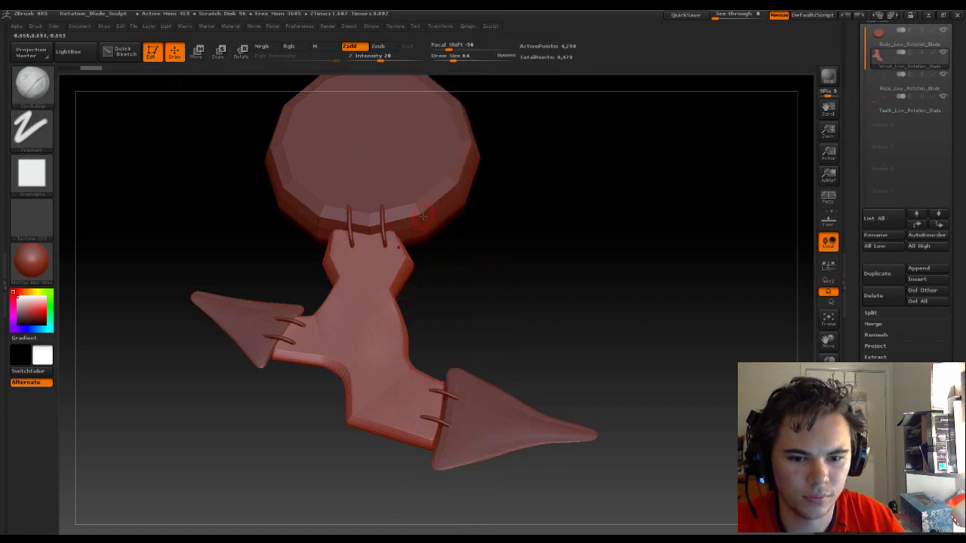
- Smooth the broad flat face of the wooden arm around its middle section with the Smooth brush
mouse_move(520, 318)
mouse_down()
mouse_move(548, 187)
mouse_move(432, 286)
mouse_move(384, 303)
mouse_move(447, 315)
mouse_move(408, 320)
mouse_up()
mouse_move(534, 391)
mouse_down()
mouse_move(587, 424)
mouse_move(533, 358)
mouse_move(504, 377)
mouse_move(434, 369)
mouse_up()
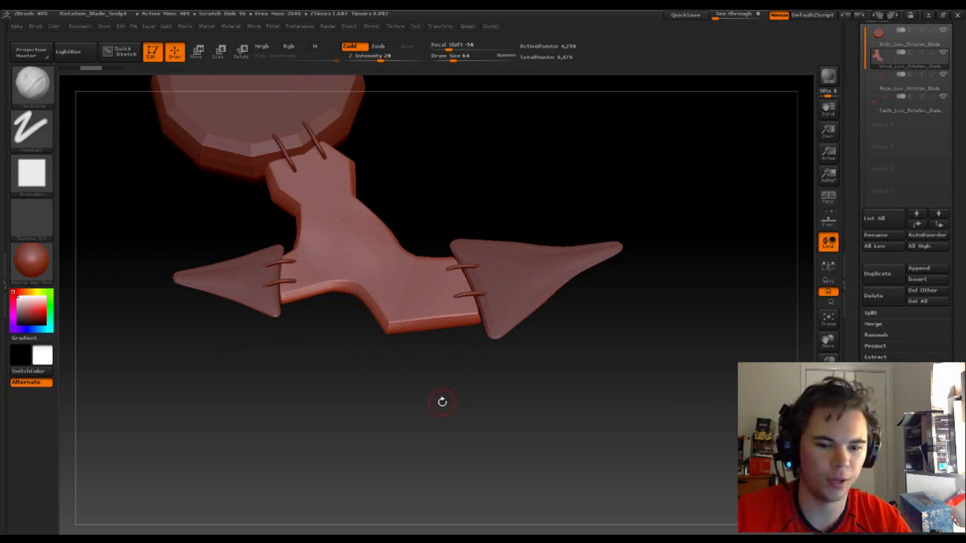
mouse_move(447, 393)
mouse_down()
mouse_move(473, 399)
mouse_move(446, 401)
mouse_move(460, 438)
mouse_move(448, 409)
mouse_up()
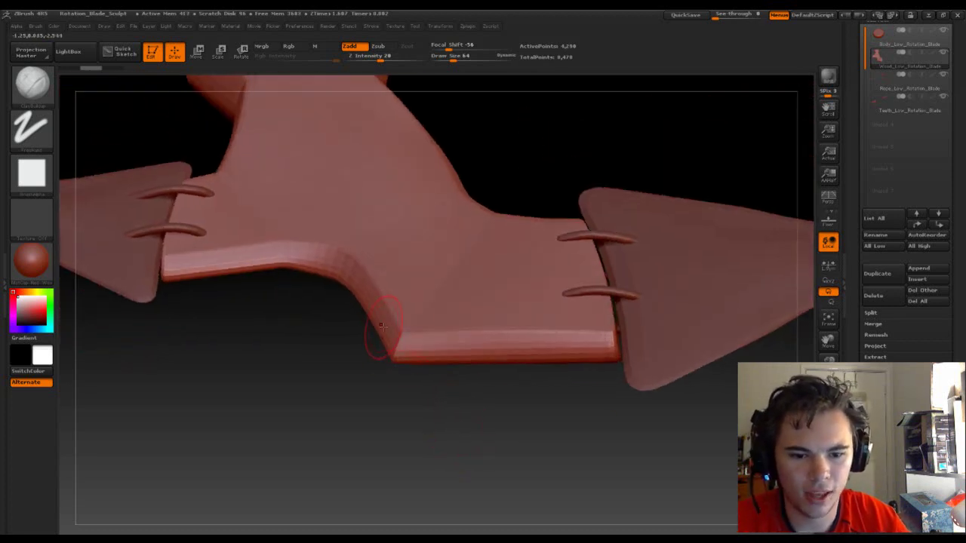
key(shift)
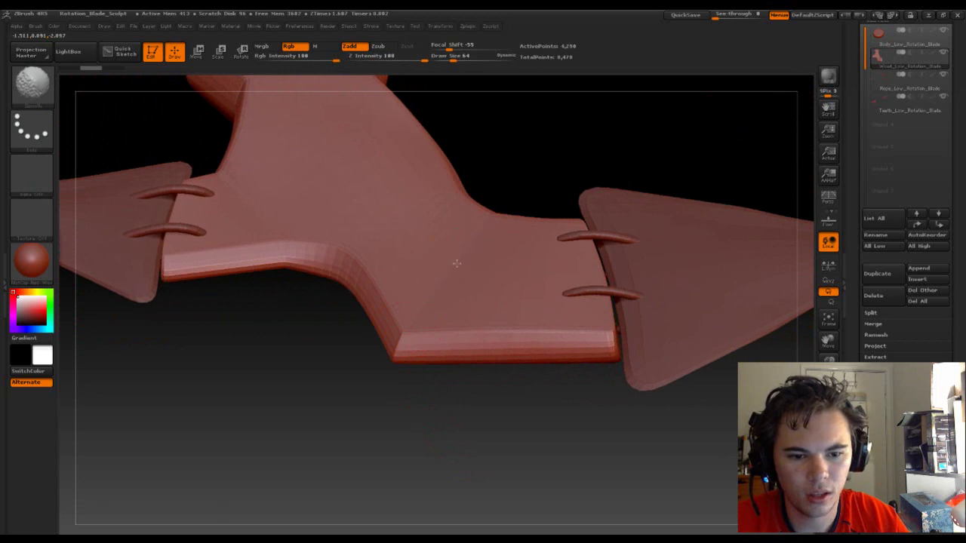
drag(530, 168, 501, 252)
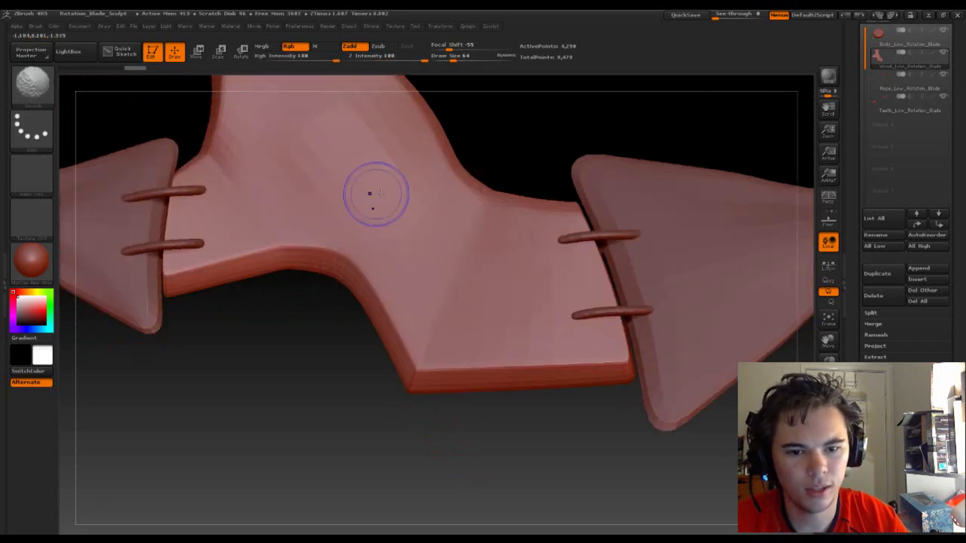
drag(529, 112, 525, 124)
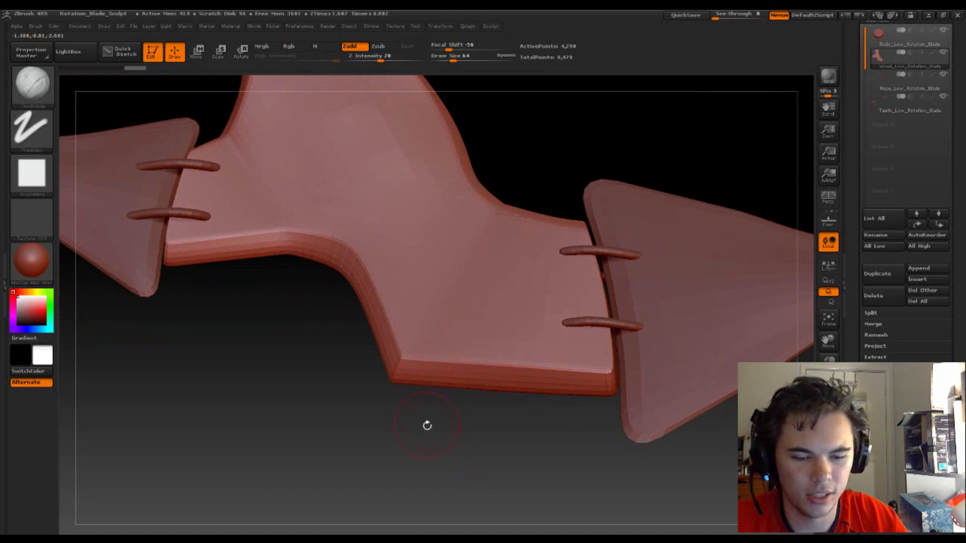
- Sculpt strokes over the sharp outer corner of the arm's bend near the larger spike to wear it down
drag(432, 431, 366, 415)
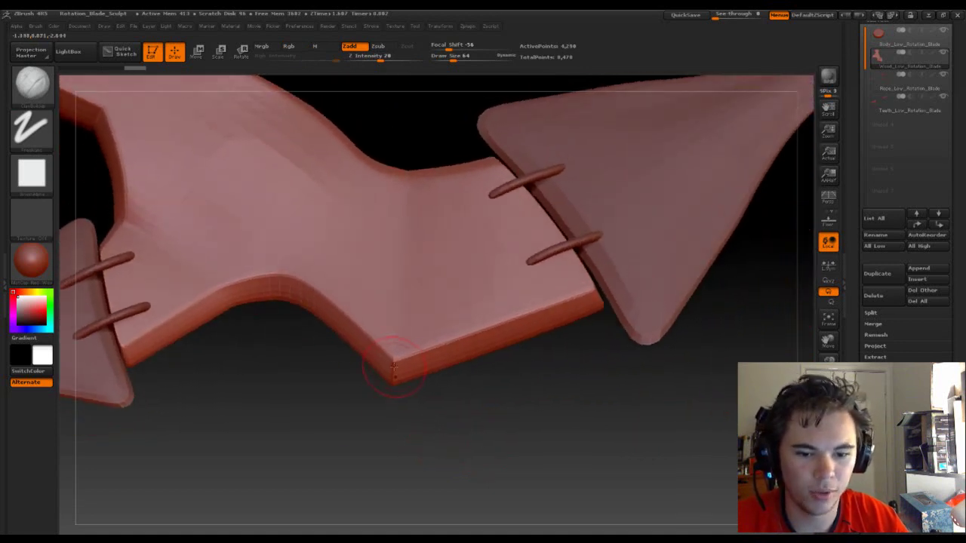
drag(392, 362, 373, 351)
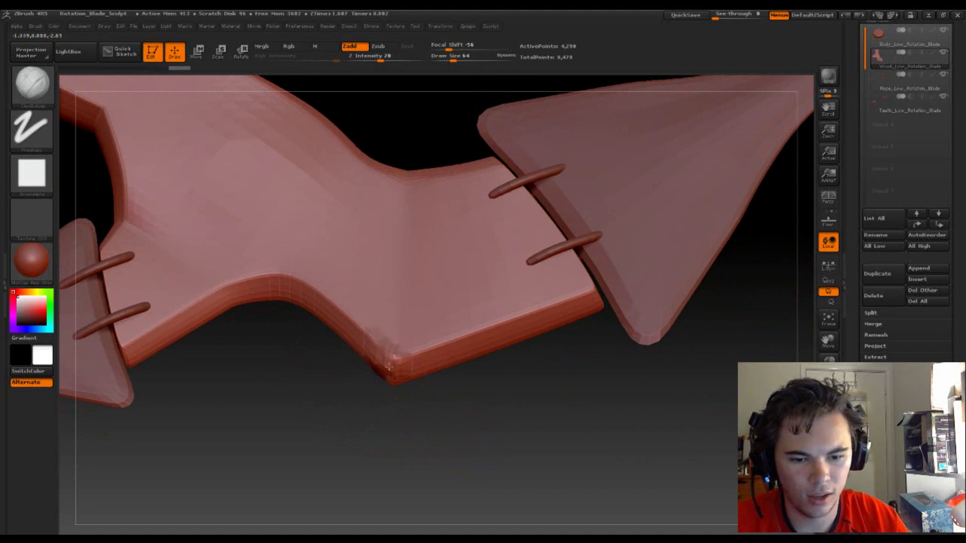
mouse_move(449, 347)
mouse_down()
mouse_move(412, 359)
mouse_move(498, 312)
mouse_move(434, 351)
mouse_move(357, 328)
mouse_up()
- Carve rough marks into the arm's surface along the inner curve opposite the worn corner
mouse_move(507, 399)
mouse_down()
mouse_move(540, 413)
mouse_move(559, 406)
mouse_move(587, 421)
mouse_move(600, 415)
mouse_move(576, 328)
mouse_move(566, 340)
mouse_move(582, 342)
mouse_move(539, 300)
mouse_move(581, 374)
mouse_up()
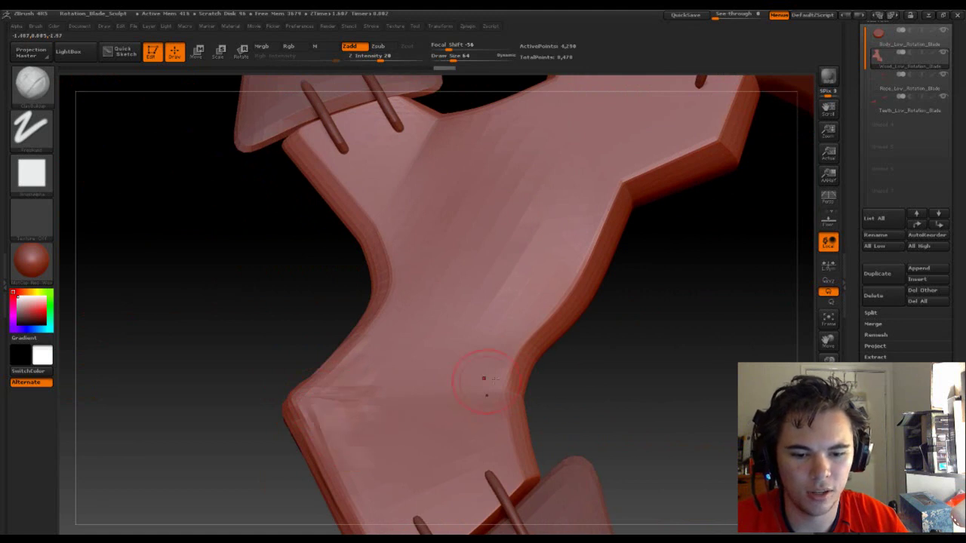
mouse_move(643, 384)
mouse_down()
mouse_move(682, 384)
mouse_move(497, 496)
mouse_up()
mouse_move(346, 244)
alt+mouse_down()
mouse_move(461, 276)
mouse_move(452, 307)
mouse_move(466, 310)
alt+mouse_up()
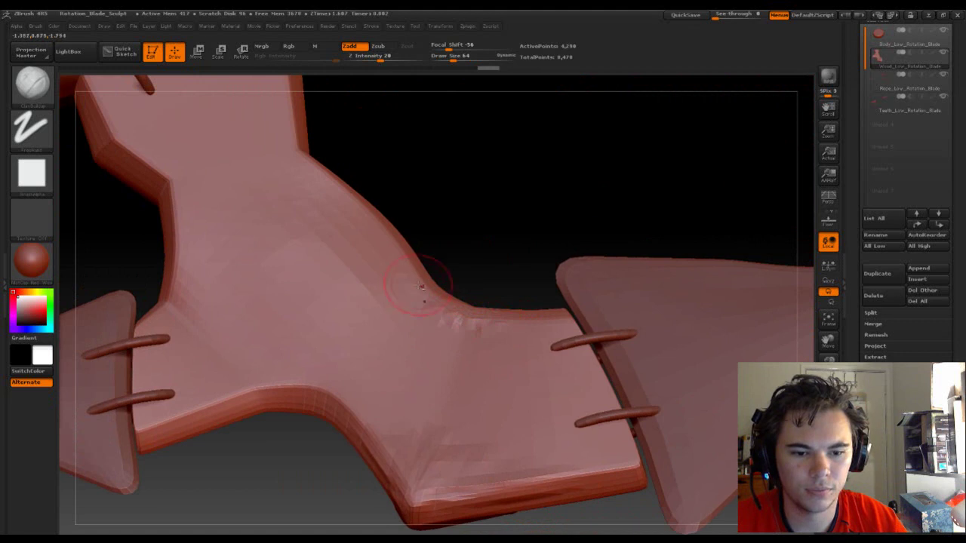
mouse_move(521, 229)
mouse_down()
mouse_move(535, 287)
mouse_move(513, 324)
mouse_up()
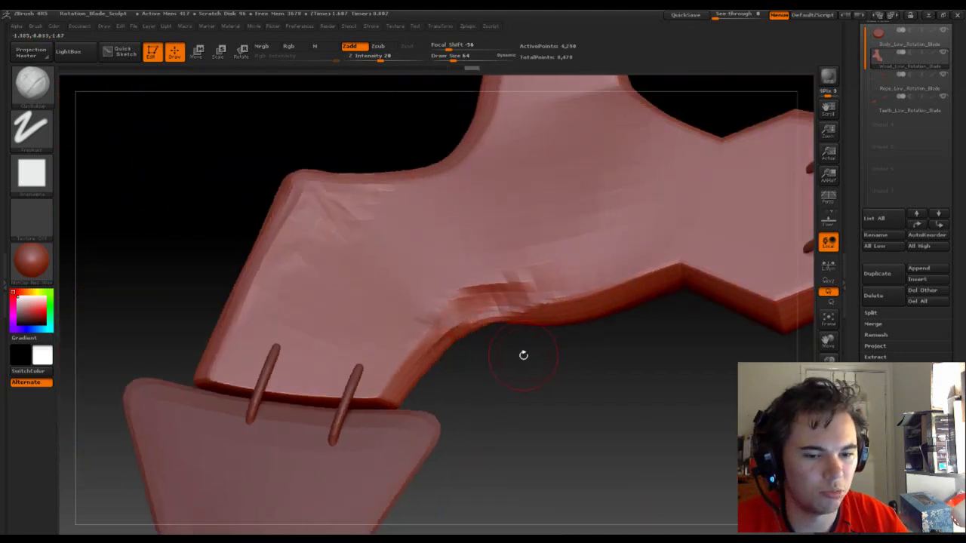
- Soften the marks at the inner curve, and carve finer grooves along its edge with a smaller brush
mouse_move(522, 360)
mouse_down()
mouse_move(515, 378)
mouse_move(510, 355)
mouse_up()
shift+drag(407, 266, 453, 245)
key(s)
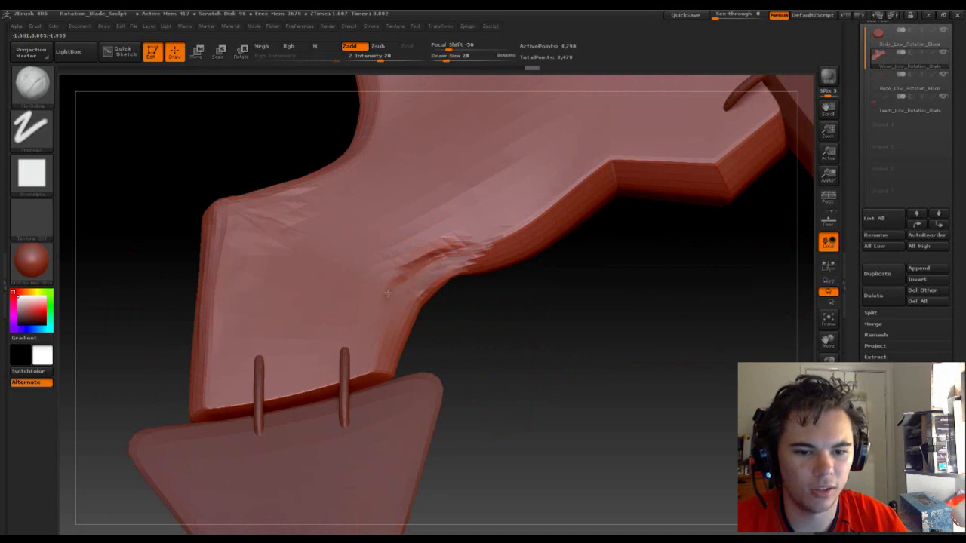
mouse_move(443, 247)
mouse_down()
mouse_move(547, 213)
mouse_move(440, 260)
mouse_move(476, 219)
mouse_move(514, 221)
mouse_move(455, 248)
mouse_up()
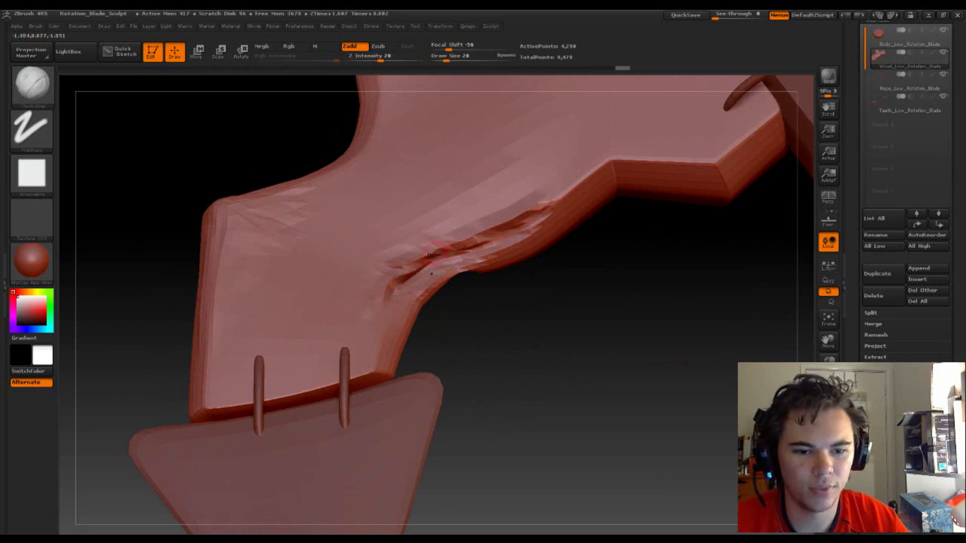
- Smooth the carved grooves along the arm's inner curve so they blend into the surrounding surface
mouse_move(528, 325)
mouse_down()
mouse_move(584, 287)
mouse_move(407, 281)
mouse_up()
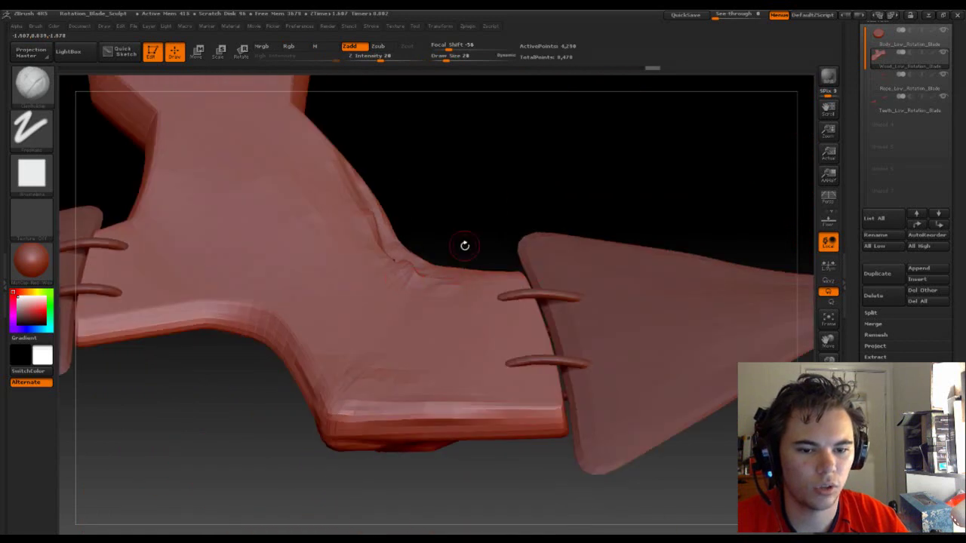
drag(491, 203, 417, 240)
key(shift)
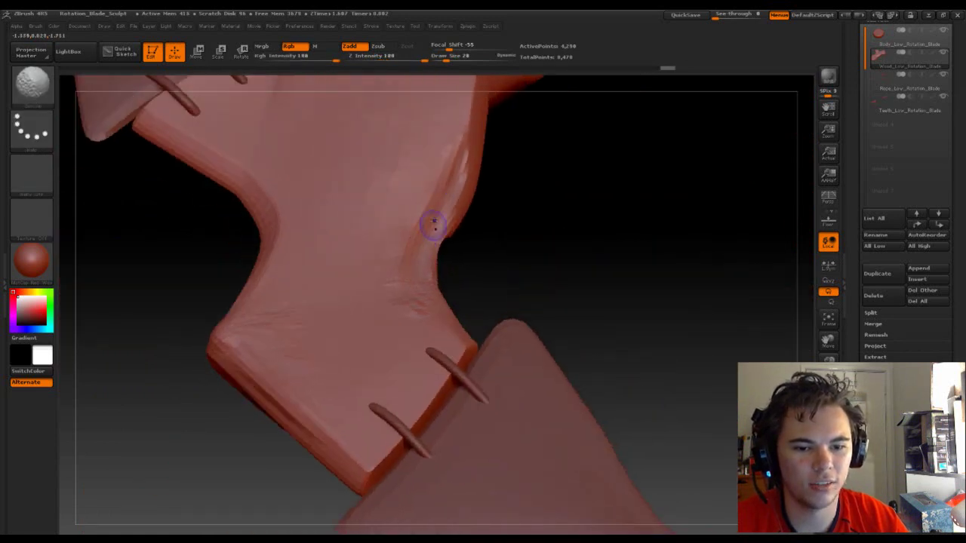
shift+drag(407, 253, 424, 276)
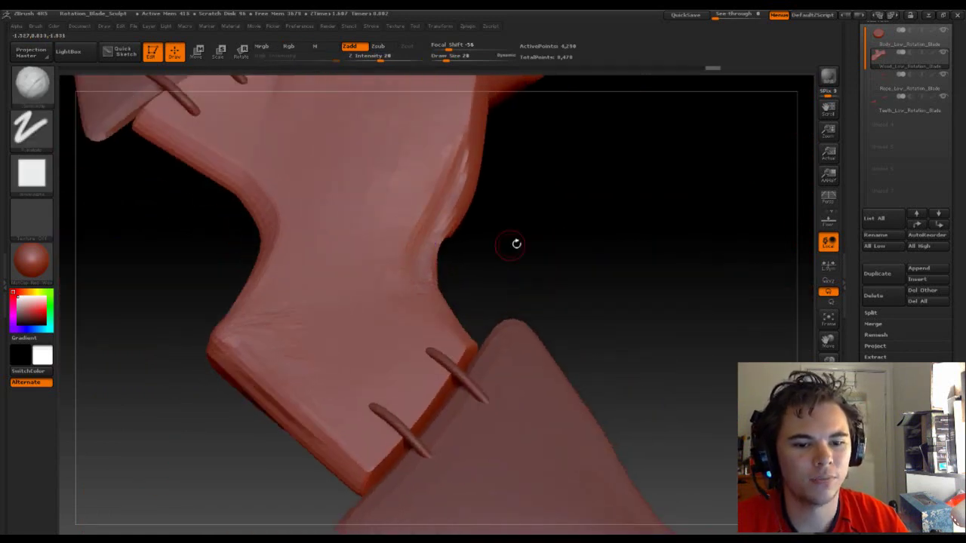
drag(544, 231, 556, 295)
mouse_move(534, 326)
mouse_down()
mouse_move(546, 218)
mouse_move(458, 272)
mouse_up()
key(shift)
shift+drag(382, 273, 394, 277)
- Smooth the side wall of the arm's inner curve using a larger brush size
drag(445, 407, 418, 322)
mouse_move(457, 287)
shift+mouse_down()
mouse_move(405, 276)
mouse_move(450, 279)
mouse_move(447, 294)
mouse_move(478, 285)
shift+mouse_up()
key(s)
key(s)
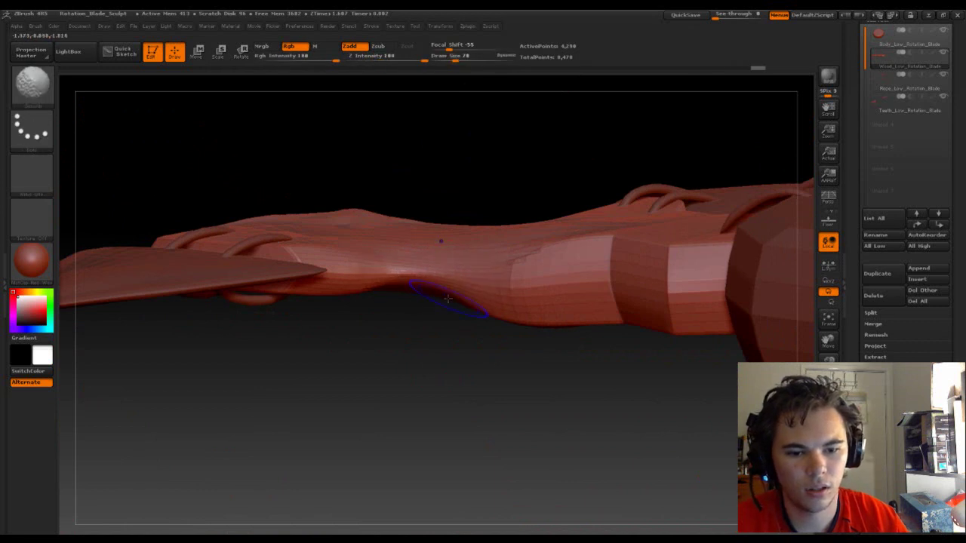
mouse_move(457, 339)
mouse_down()
mouse_move(481, 392)
mouse_move(505, 315)
mouse_move(501, 390)
mouse_move(537, 375)
mouse_move(545, 396)
mouse_move(444, 339)
mouse_up()
mouse_move(520, 299)
mouse_down()
mouse_move(578, 312)
mouse_move(546, 317)
mouse_move(541, 296)
mouse_move(460, 287)
mouse_up()
- Carve shallow marks along the edge and side wall of the arm's bulge using a smaller brush, and smooth the side-wall marks
key(s)
mouse_move(515, 309)
mouse_down()
mouse_move(502, 308)
mouse_move(600, 272)
mouse_move(566, 268)
mouse_move(611, 284)
mouse_up()
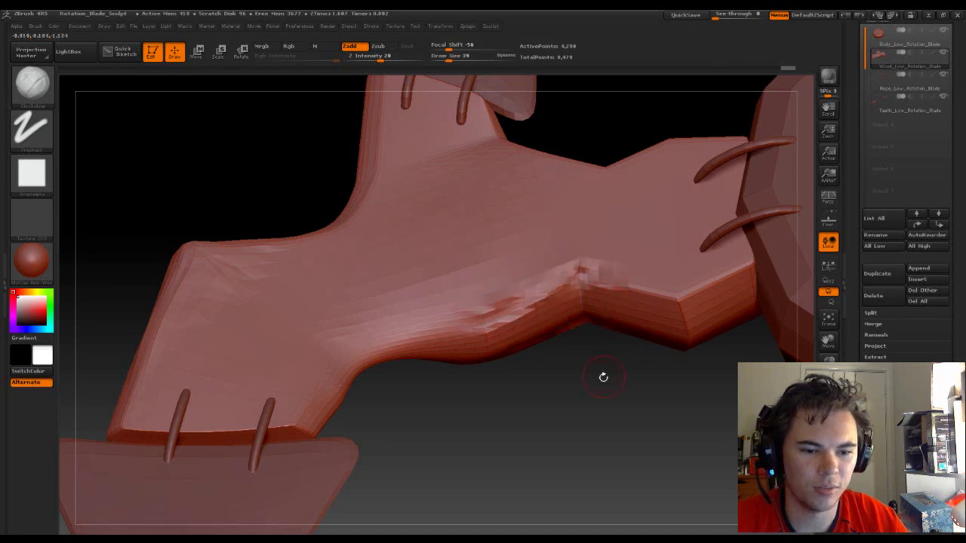
mouse_move(597, 375)
mouse_down()
mouse_move(593, 387)
mouse_move(593, 362)
mouse_up()
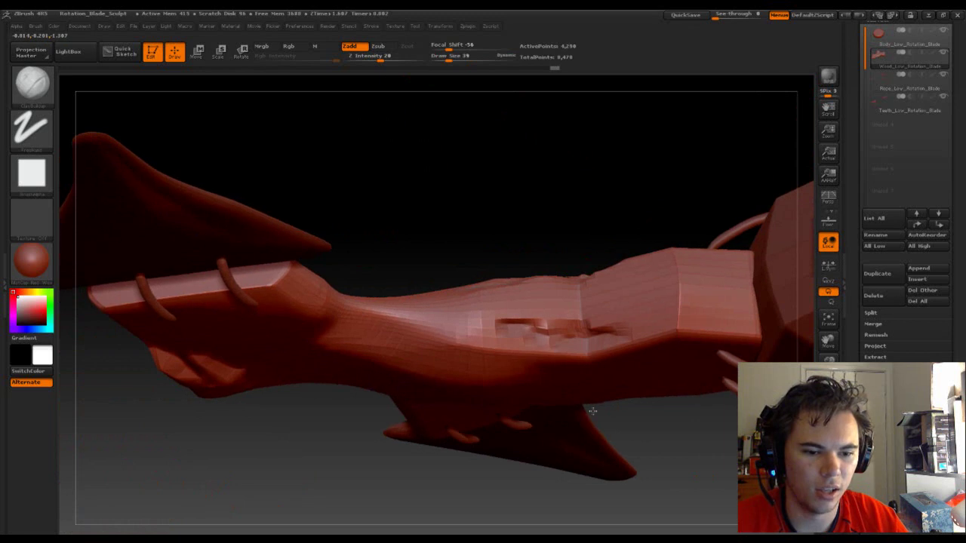
mouse_move(653, 405)
mouse_down()
mouse_move(669, 439)
mouse_move(580, 393)
mouse_up()
shift+drag(537, 359, 619, 332)
shift+drag(532, 383, 604, 396)
drag(623, 452, 615, 398)
mouse_move(591, 458)
mouse_down()
mouse_move(596, 530)
mouse_move(592, 384)
mouse_up()
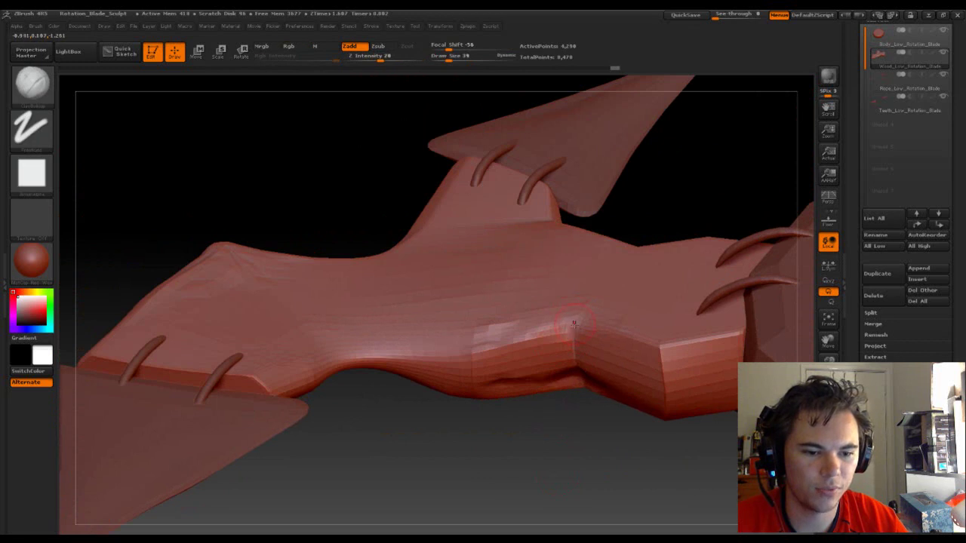
- Carve grooves down the notch near the round body, and wear down the edges from the notch to the outer corner
drag(573, 375, 575, 384)
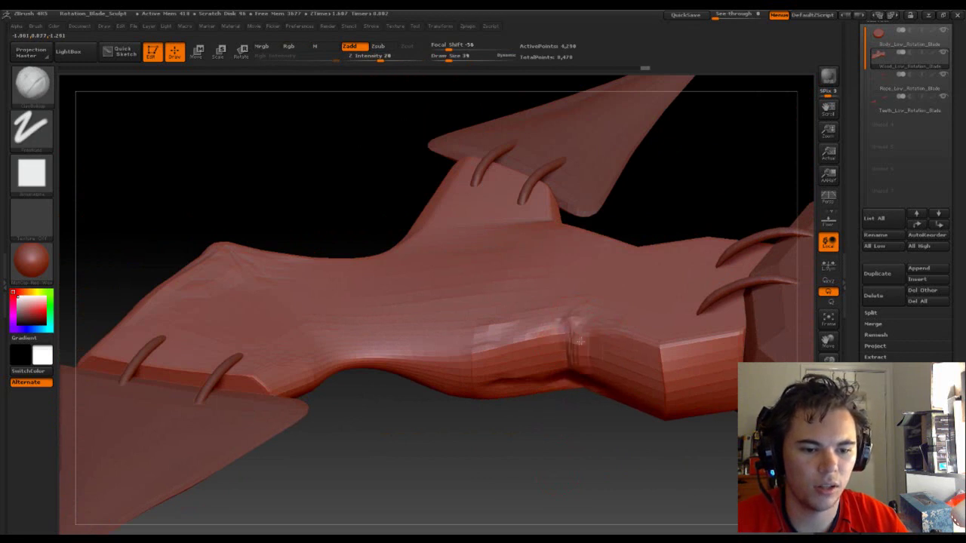
drag(582, 441, 562, 381)
mouse_move(650, 332)
mouse_down()
mouse_move(686, 372)
mouse_move(695, 304)
mouse_move(659, 324)
mouse_move(630, 275)
mouse_move(653, 277)
mouse_move(617, 406)
mouse_move(657, 447)
mouse_move(574, 328)
mouse_up()
mouse_move(614, 424)
mouse_down()
mouse_move(596, 332)
mouse_move(677, 310)
mouse_up()
drag(556, 323, 477, 291)
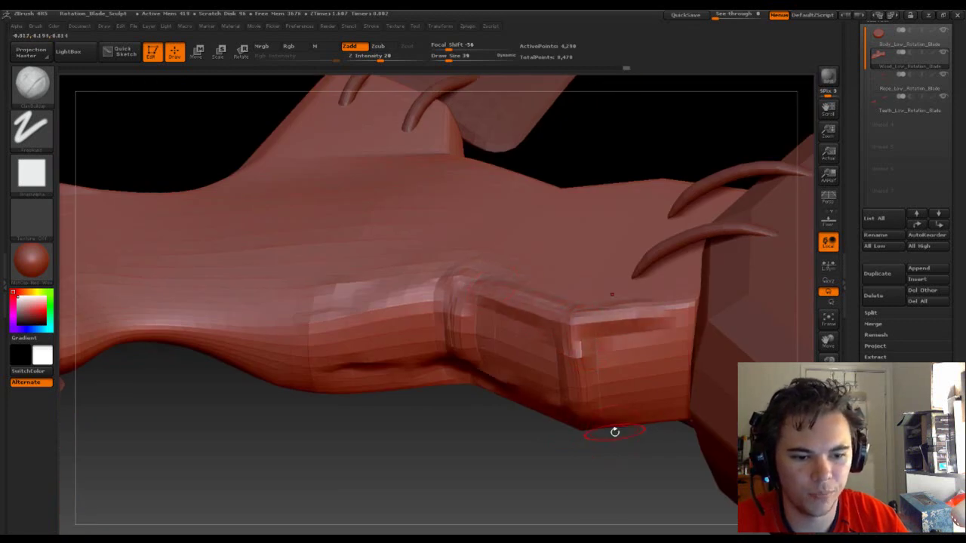
mouse_move(611, 432)
mouse_down()
mouse_move(607, 487)
mouse_move(581, 400)
mouse_up()
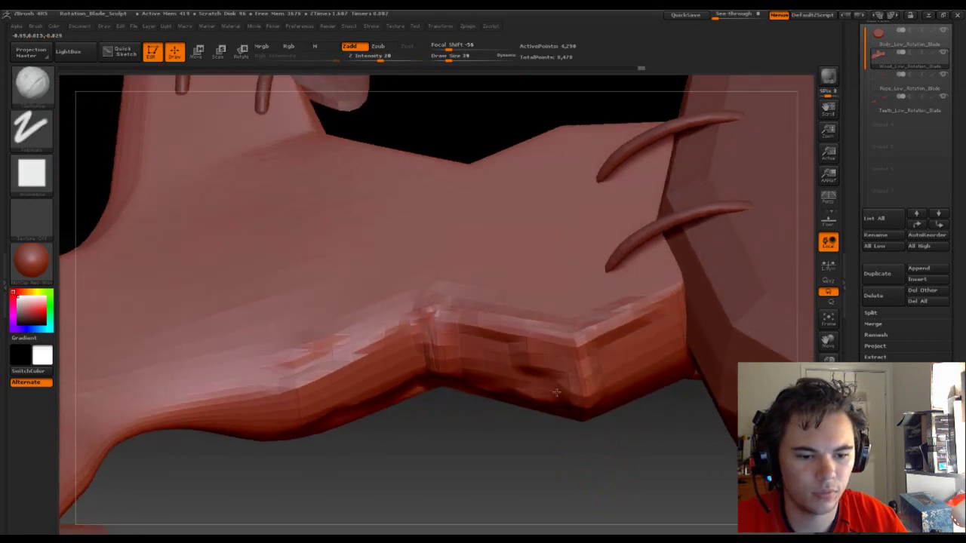
- Gouge deep, rough hollows into the side wall between the notch and the outer corner near the round body
mouse_move(531, 372)
mouse_down()
mouse_move(483, 358)
mouse_move(495, 377)
mouse_move(476, 369)
mouse_up()
mouse_move(596, 419)
mouse_down()
mouse_move(639, 451)
mouse_move(627, 451)
mouse_move(572, 366)
mouse_move(589, 392)
mouse_move(578, 425)
mouse_up()
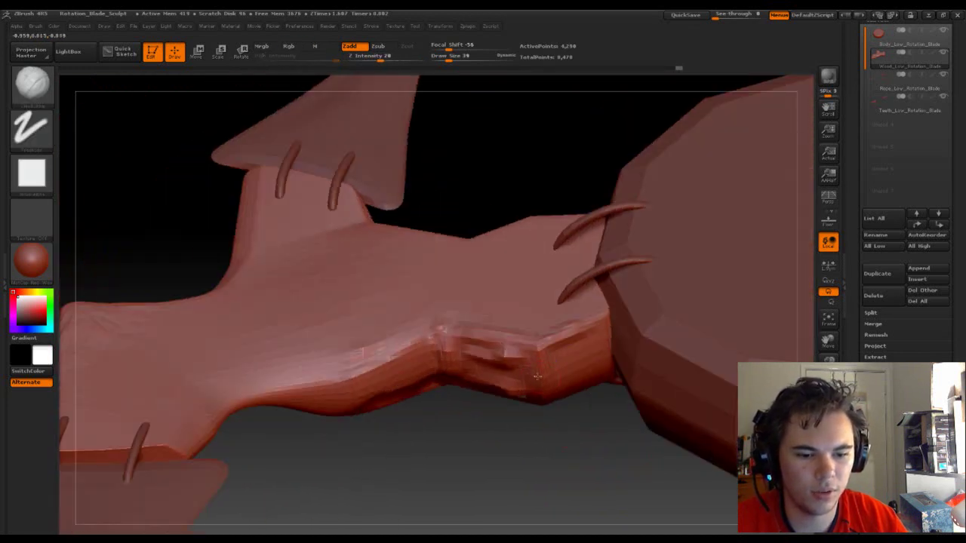
drag(537, 449, 516, 408)
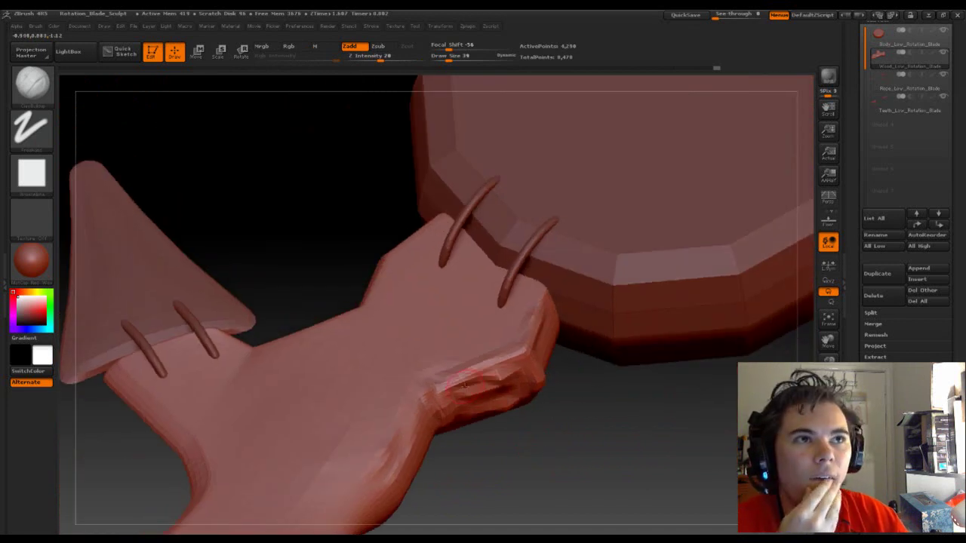
mouse_move(606, 412)
mouse_down()
mouse_move(662, 446)
mouse_move(683, 422)
mouse_move(673, 428)
mouse_move(632, 291)
mouse_move(550, 350)
mouse_move(614, 280)
mouse_move(471, 367)
mouse_move(440, 359)
mouse_move(454, 367)
mouse_up()
drag(594, 286, 607, 258)
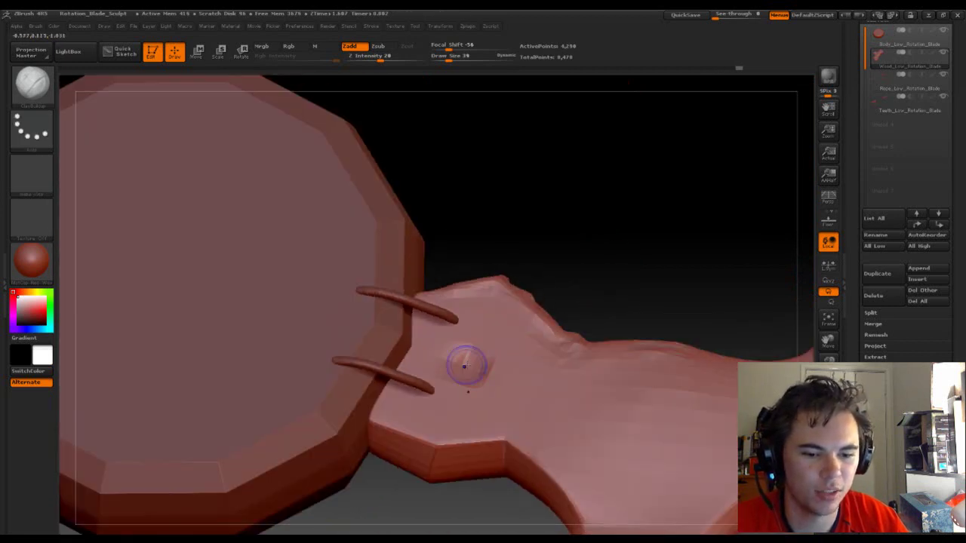
- Smooth the bump between the straps on the arm's face, and soften the opposite edge near the round body
mouse_move(466, 362)
shift+mouse_down()
mouse_move(444, 366)
mouse_move(561, 291)
shift+mouse_up()
mouse_move(429, 431)
mouse_down()
mouse_move(483, 423)
mouse_move(487, 413)
mouse_move(522, 415)
mouse_up()
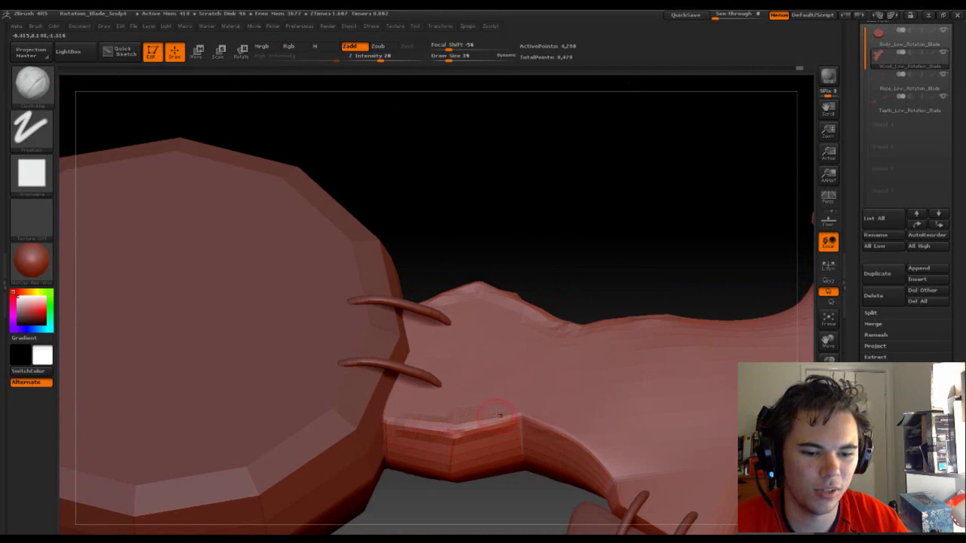
drag(596, 311, 578, 367)
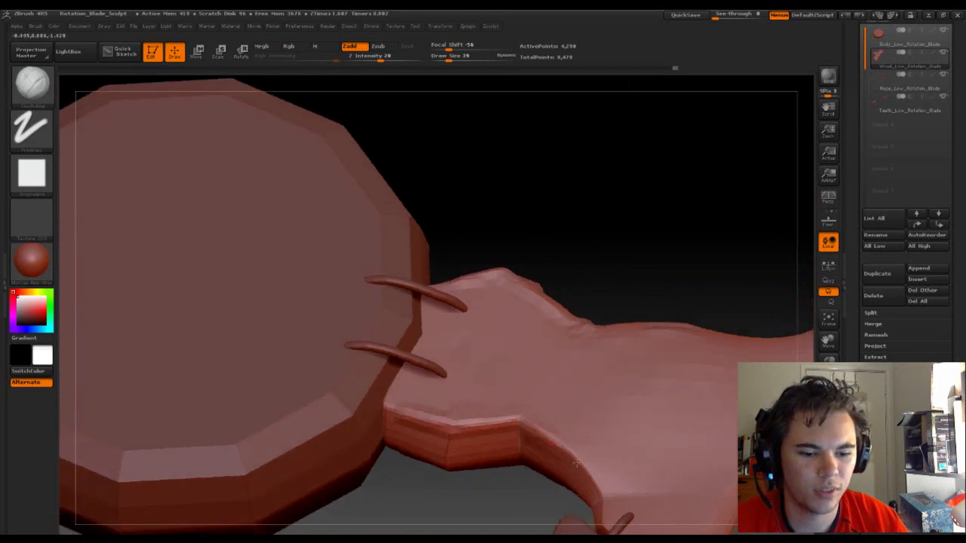
drag(592, 291, 570, 371)
mouse_move(571, 484)
mouse_down()
mouse_move(543, 483)
mouse_move(511, 423)
mouse_move(524, 435)
mouse_move(519, 418)
mouse_move(509, 424)
mouse_move(559, 504)
mouse_move(521, 487)
mouse_move(528, 464)
mouse_move(534, 494)
mouse_up()
- Carve grooves into the opposite side wall between the round body and the side prong, smoothing where needed
shift+drag(530, 296, 430, 356)
drag(528, 424, 517, 311)
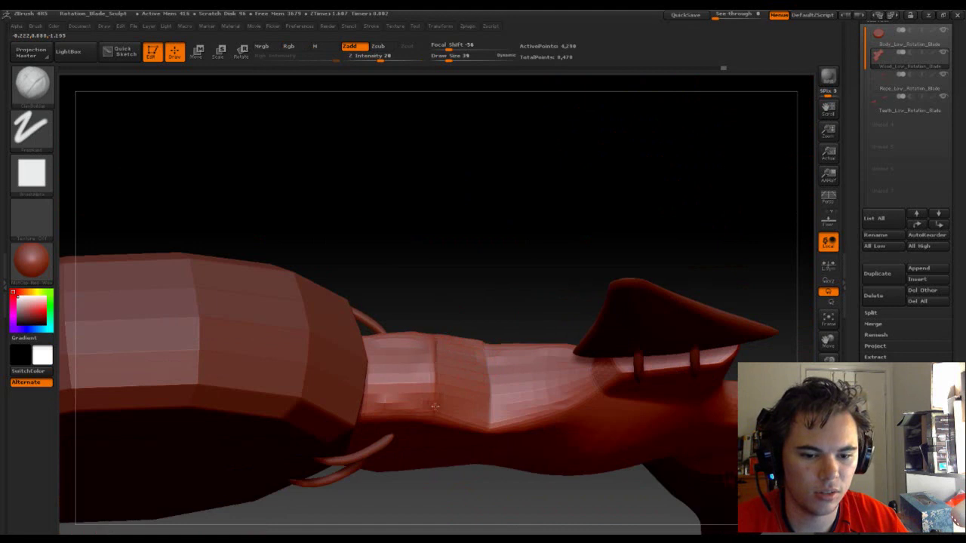
mouse_move(493, 293)
mouse_down()
mouse_move(483, 339)
mouse_move(502, 338)
mouse_move(589, 249)
mouse_move(536, 323)
mouse_move(541, 295)
mouse_move(400, 408)
mouse_move(426, 403)
mouse_move(433, 415)
mouse_move(458, 387)
mouse_up()
key(shift)
drag(423, 452, 462, 422)
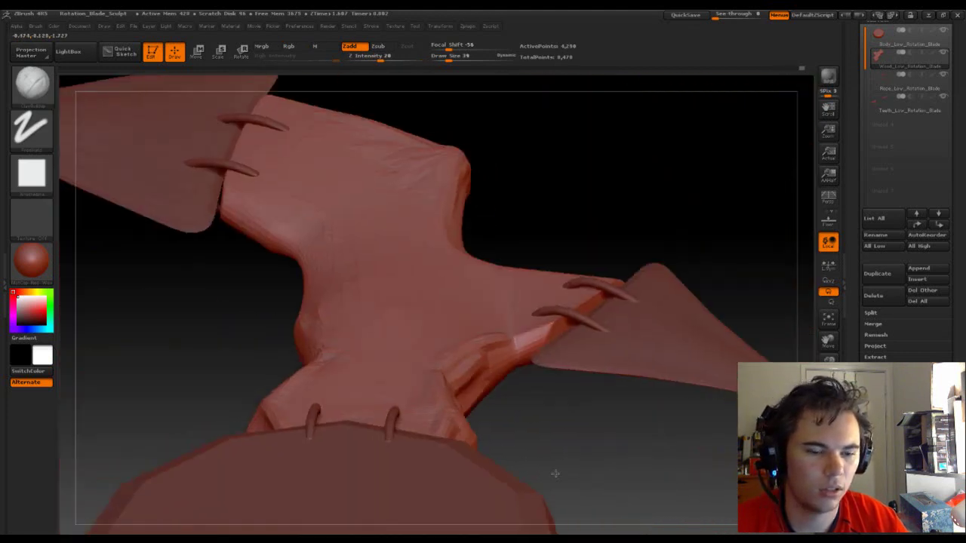
drag(559, 473, 534, 418)
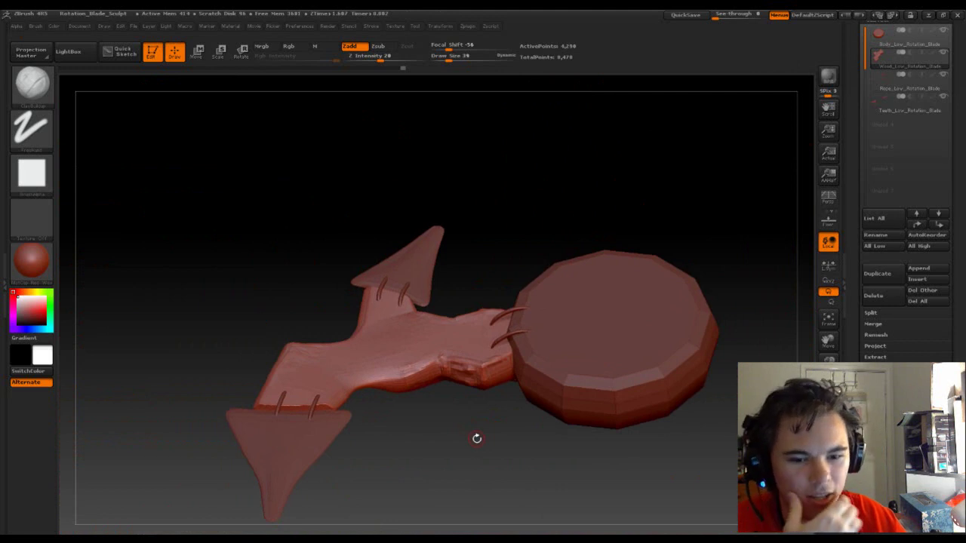
- Carve and smooth the edge and side wall of the inner curve between the side prong and the worn corner
drag(475, 432, 524, 260)
mouse_move(511, 409)
mouse_down()
mouse_move(519, 418)
mouse_move(502, 405)
mouse_move(530, 488)
mouse_move(475, 454)
mouse_move(448, 465)
mouse_move(442, 458)
mouse_move(517, 497)
mouse_move(474, 313)
mouse_up()
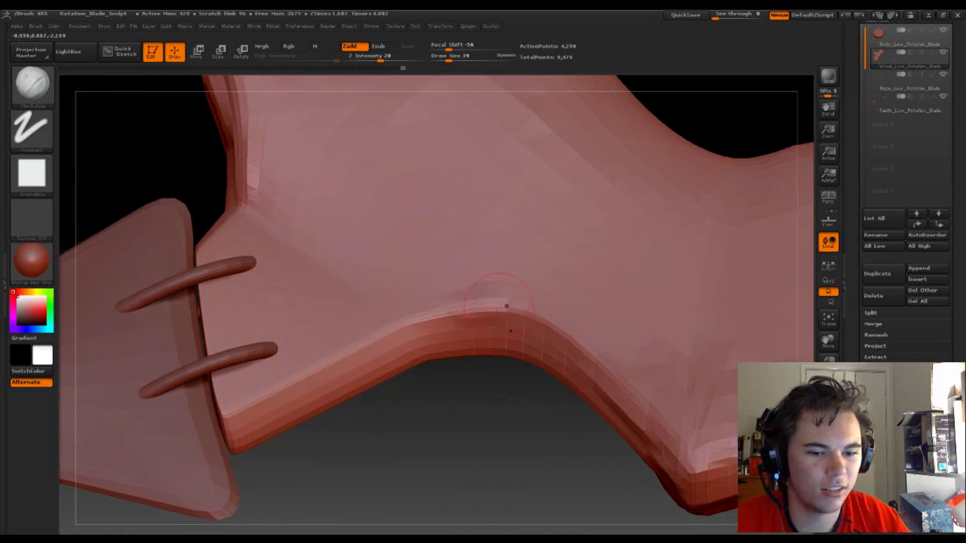
drag(520, 451, 487, 360)
mouse_move(585, 245)
mouse_down()
mouse_move(571, 226)
mouse_move(570, 308)
mouse_up()
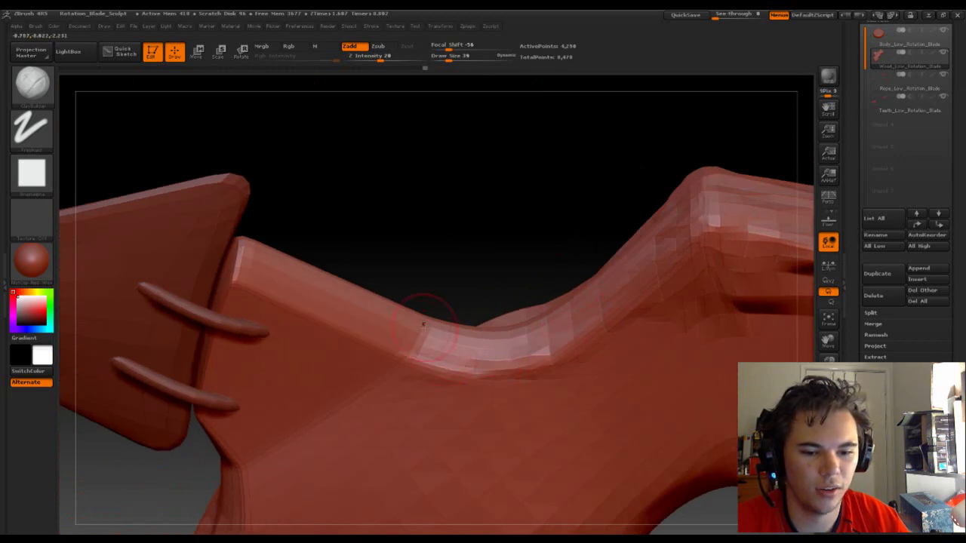
mouse_move(444, 276)
mouse_down()
mouse_move(470, 287)
mouse_move(496, 250)
mouse_move(501, 360)
mouse_move(516, 420)
mouse_up()
shift+drag(550, 276, 651, 268)
mouse_move(610, 429)
mouse_down()
mouse_move(580, 384)
mouse_move(584, 418)
mouse_move(574, 405)
mouse_move(590, 447)
mouse_move(539, 298)
mouse_move(495, 243)
mouse_up()
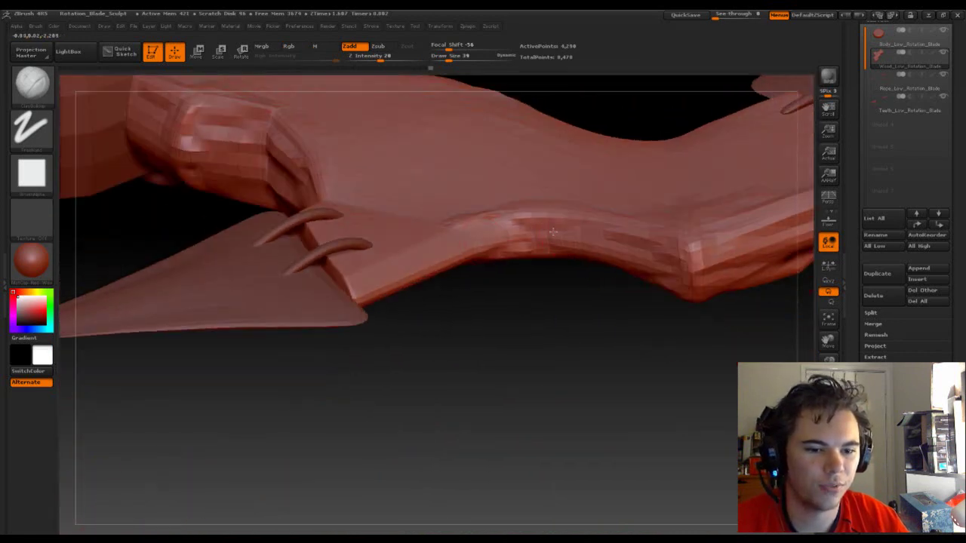
- Roughen the inner curve's bend and extend the worn edge along the side prong toward its blade
drag(544, 298, 520, 289)
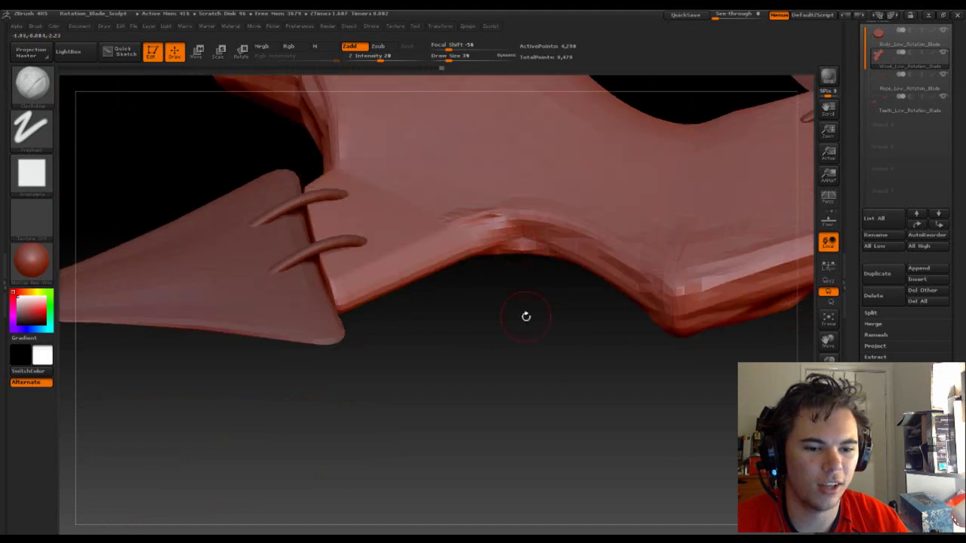
drag(611, 355, 408, 268)
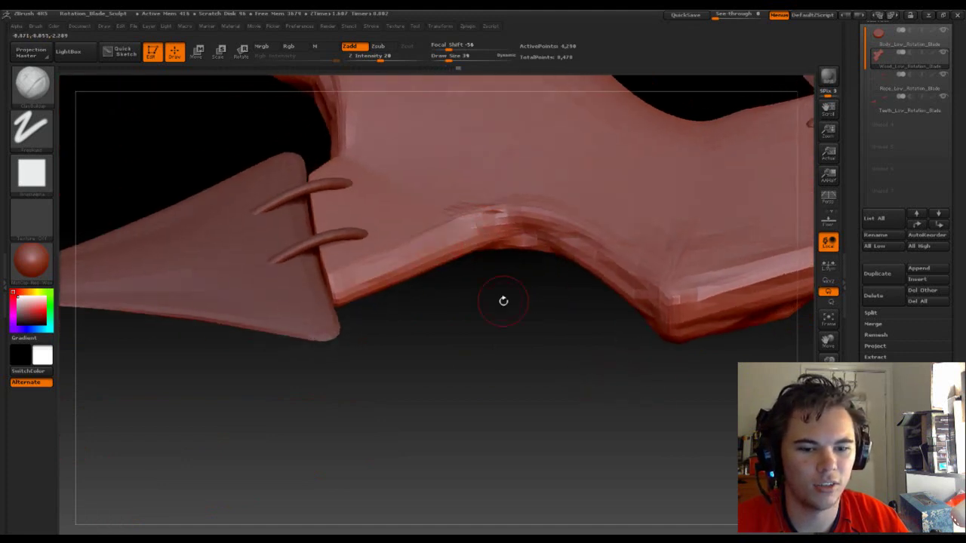
drag(478, 335, 448, 203)
drag(585, 299, 584, 348)
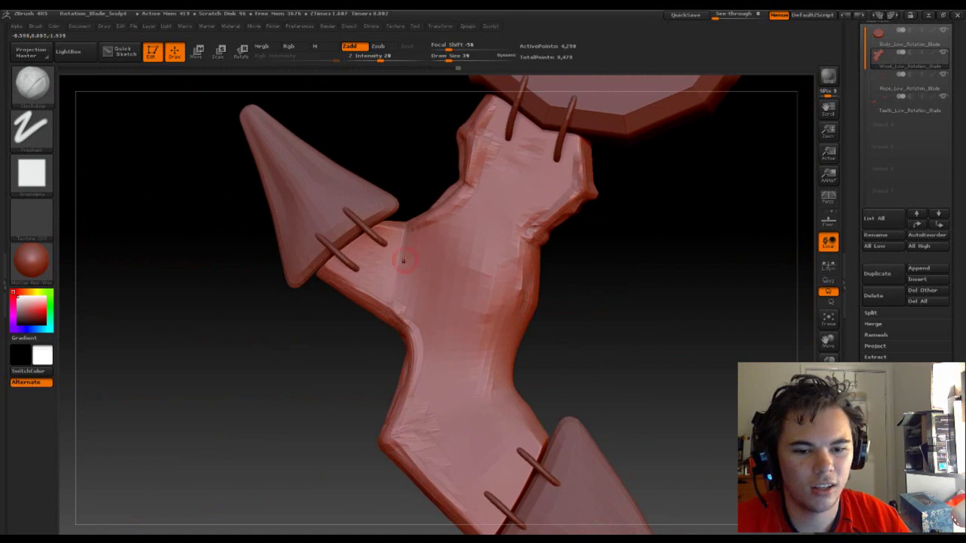
- Smooth the crease at the side prong's base, and carve worn facets into the arm's edges beside the round body's straps
key(shift)
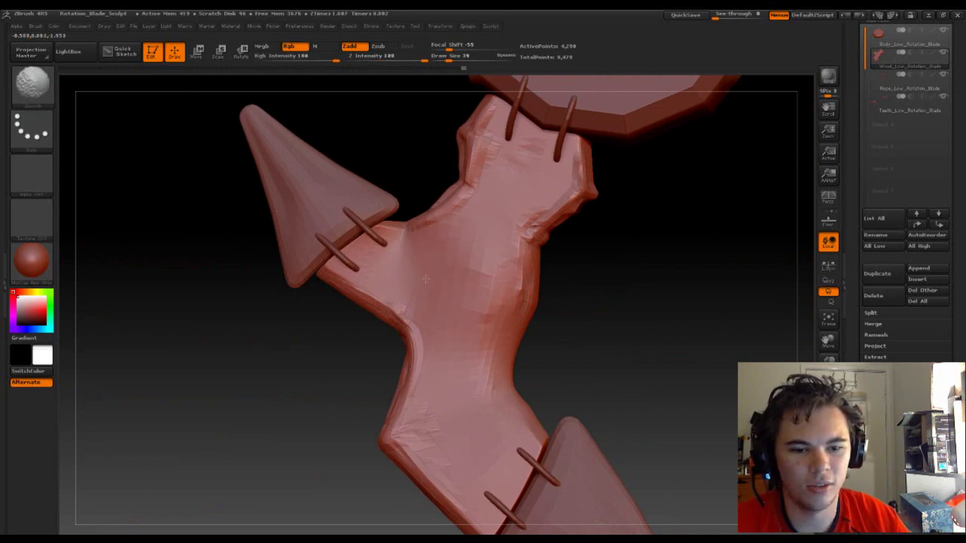
mouse_move(635, 275)
mouse_down()
mouse_move(735, 339)
mouse_move(649, 376)
mouse_move(629, 367)
mouse_move(640, 393)
mouse_move(655, 384)
mouse_move(558, 273)
mouse_up()
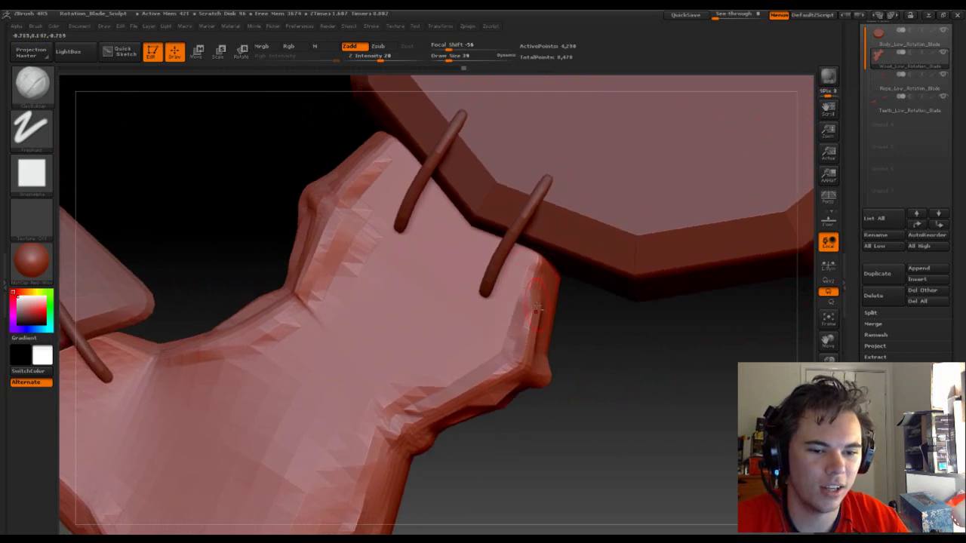
drag(619, 391, 413, 364)
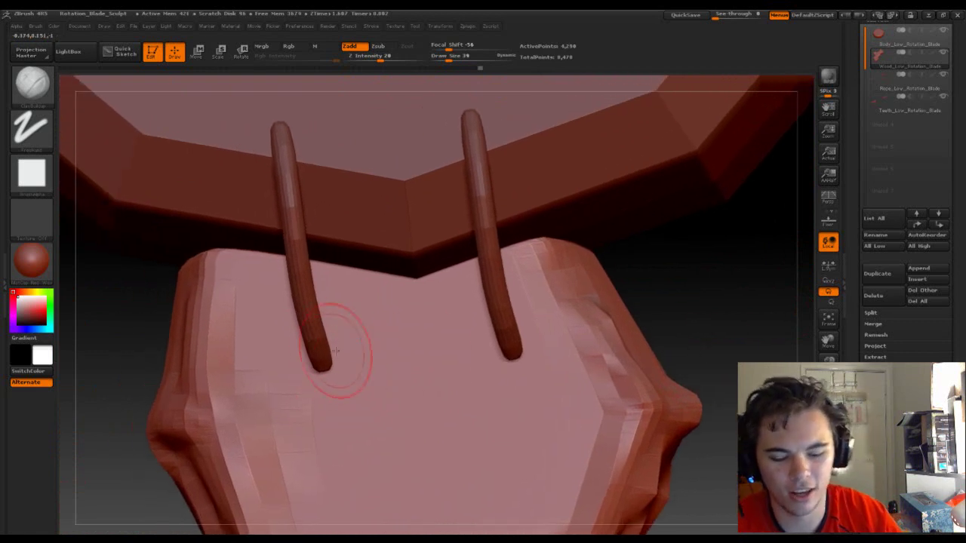
- Reduce the draw size to 14 and select the ClayBuildup brush
key(s)
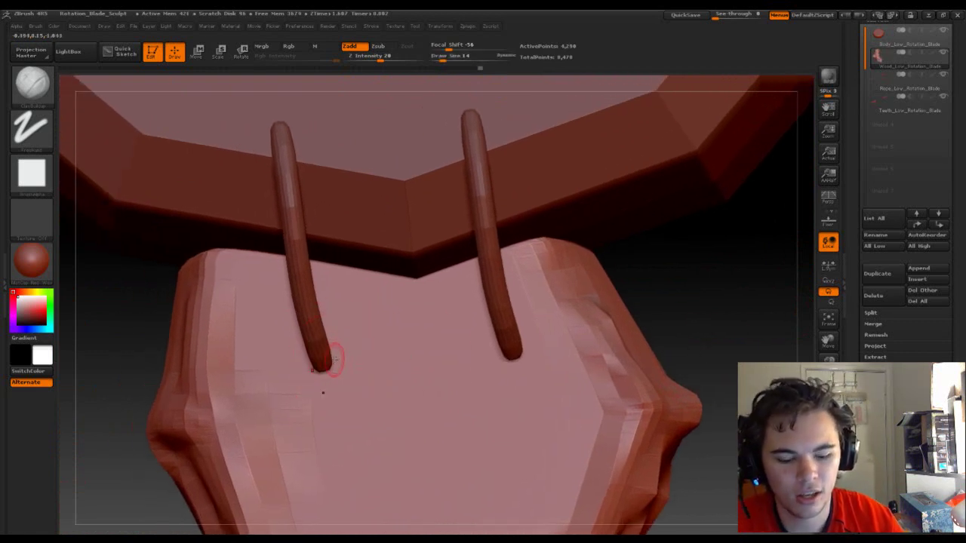
key(b)
key(c)
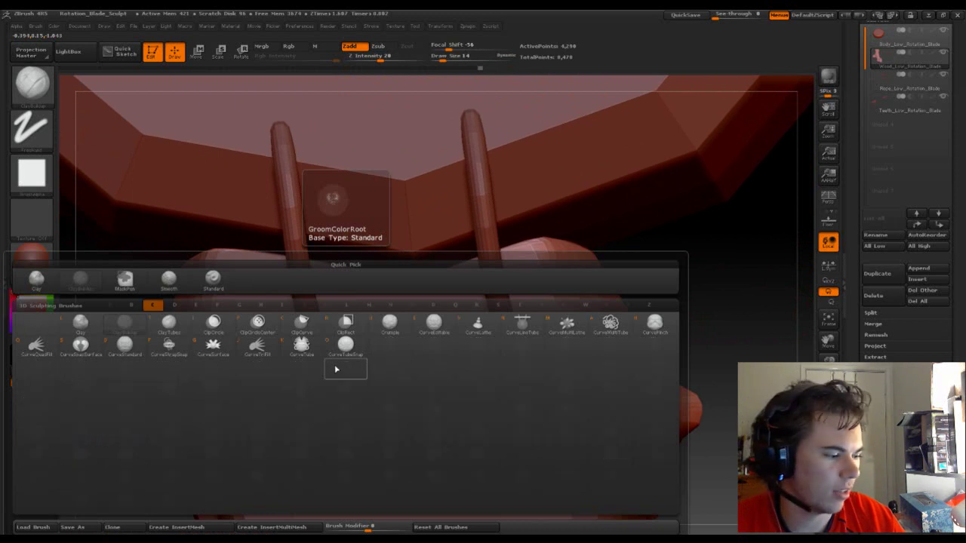
key(b)
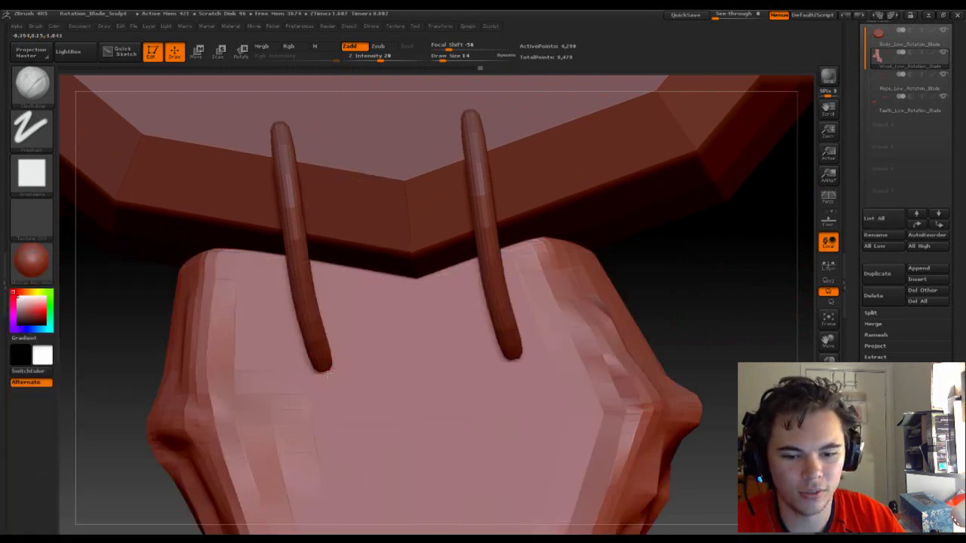
key(b)
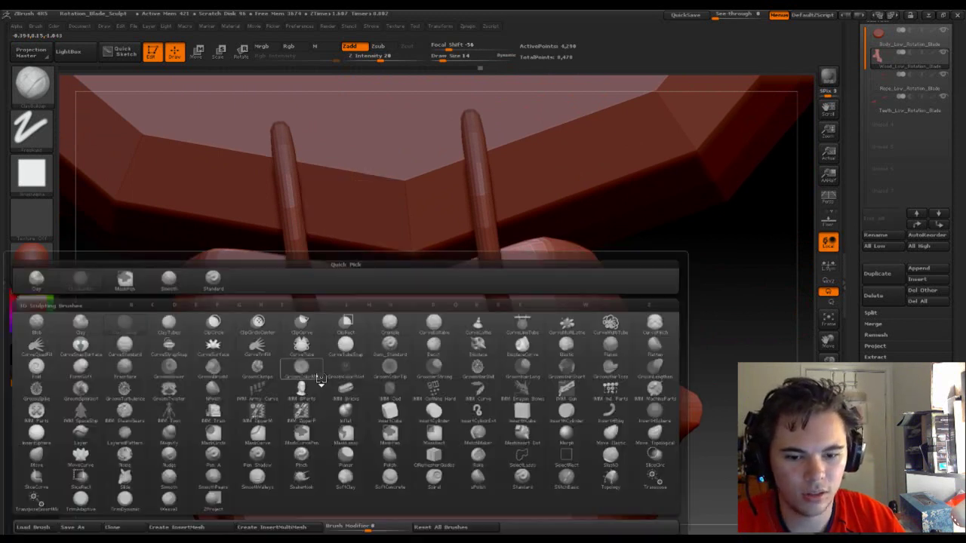
key(c)
key(b)
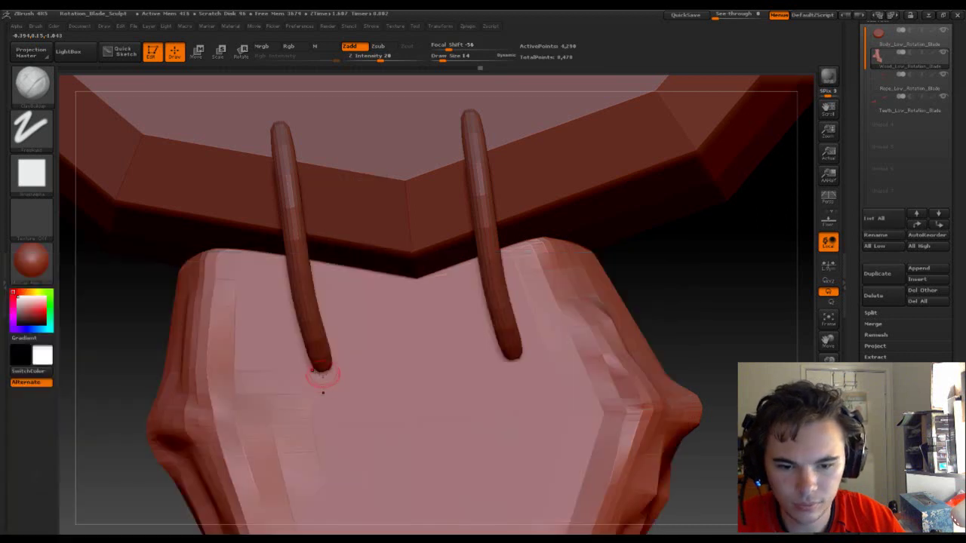
- Refine the arm's outer corner beside the round body with the small brush, smoothing its vertical edge
mouse_move(703, 250)
mouse_down()
mouse_move(724, 250)
mouse_move(704, 231)
mouse_up()
mouse_move(323, 366)
mouse_down()
mouse_move(377, 336)
mouse_move(390, 312)
mouse_up()
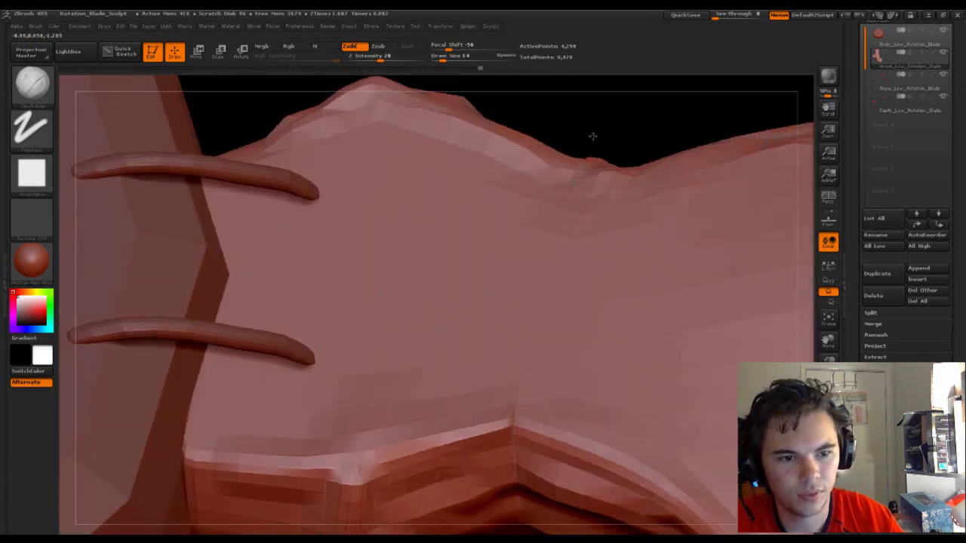
mouse_move(596, 126)
alt+mouse_down()
mouse_move(554, 161)
mouse_move(596, 118)
alt+mouse_up()
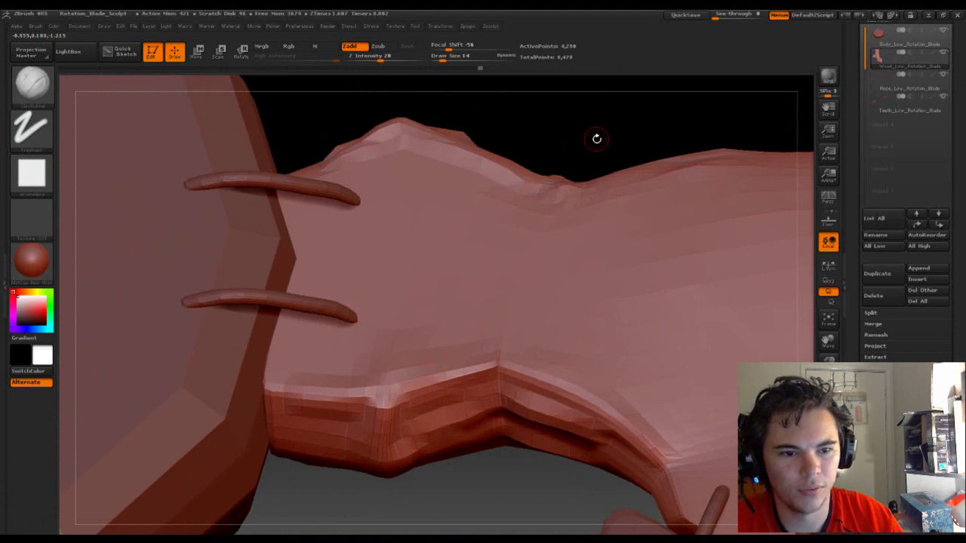
mouse_move(595, 142)
mouse_down()
mouse_move(571, 166)
mouse_move(670, 203)
mouse_move(699, 248)
mouse_move(631, 222)
mouse_move(621, 231)
mouse_move(579, 429)
mouse_move(571, 401)
mouse_move(576, 480)
mouse_move(545, 350)
mouse_move(466, 383)
mouse_move(249, 390)
mouse_up()
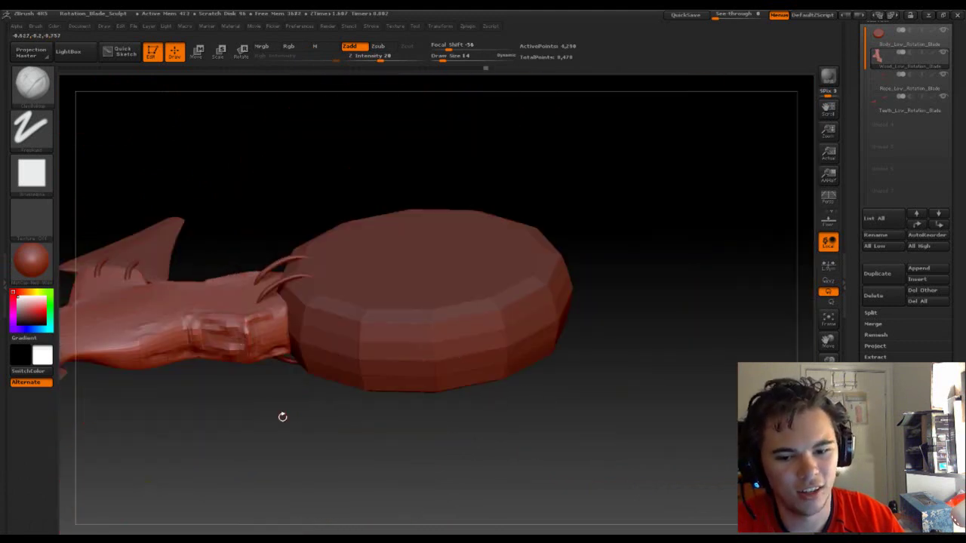
mouse_move(291, 422)
mouse_down()
mouse_move(309, 416)
mouse_move(356, 516)
mouse_move(313, 459)
mouse_up()
shift+drag(254, 295, 260, 343)
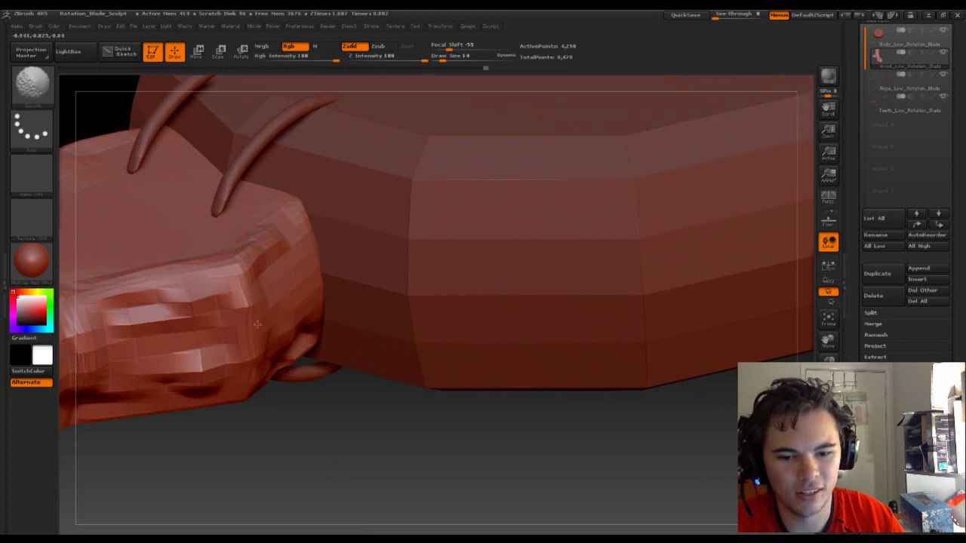
mouse_move(324, 446)
mouse_down()
mouse_move(236, 332)
mouse_move(271, 326)
mouse_move(271, 343)
mouse_up()
drag(261, 459, 263, 419)
shift+drag(256, 300, 250, 335)
- Carve small chipped facets into the side edges and corners of the arm's far end beside the strapped blade
mouse_move(307, 459)
mouse_down()
mouse_move(274, 463)
mouse_move(242, 411)
mouse_move(280, 461)
mouse_move(450, 384)
mouse_move(492, 319)
mouse_move(347, 315)
mouse_move(339, 298)
mouse_move(403, 385)
mouse_move(279, 405)
mouse_move(350, 390)
mouse_move(315, 358)
mouse_move(434, 397)
mouse_move(405, 297)
mouse_move(328, 368)
mouse_up()
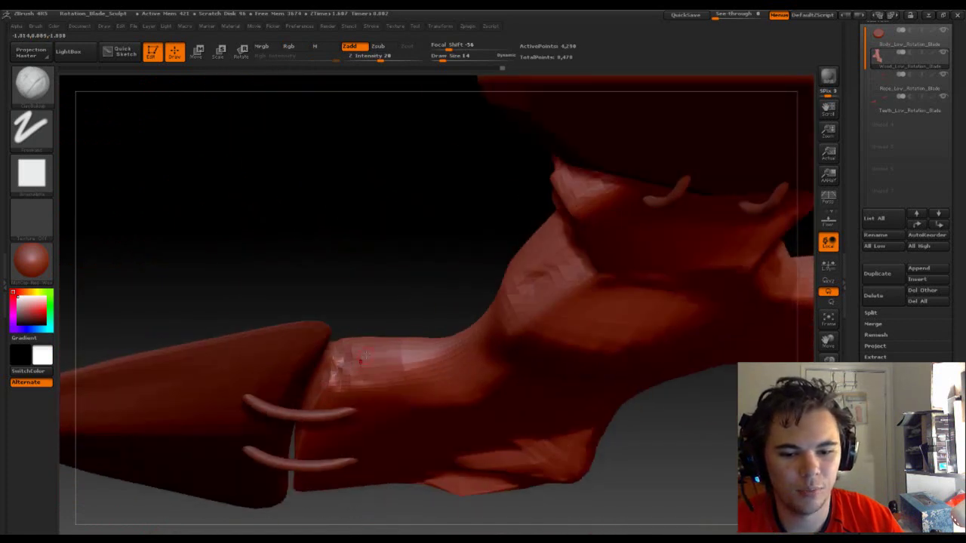
drag(343, 280, 420, 364)
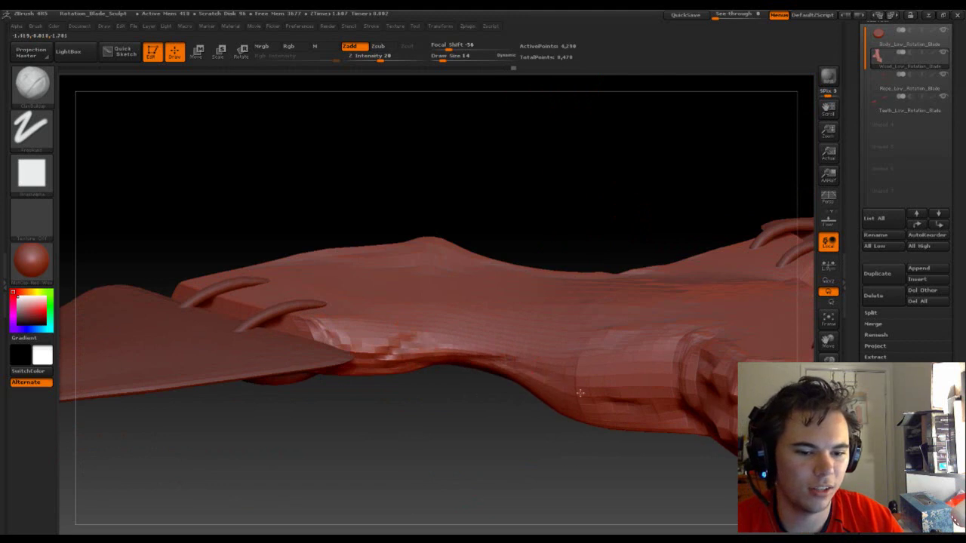
drag(225, 370, 502, 338)
alt+drag(585, 411, 394, 375)
mouse_move(497, 270)
mouse_down()
mouse_move(442, 283)
mouse_move(403, 313)
mouse_up()
drag(464, 324, 507, 333)
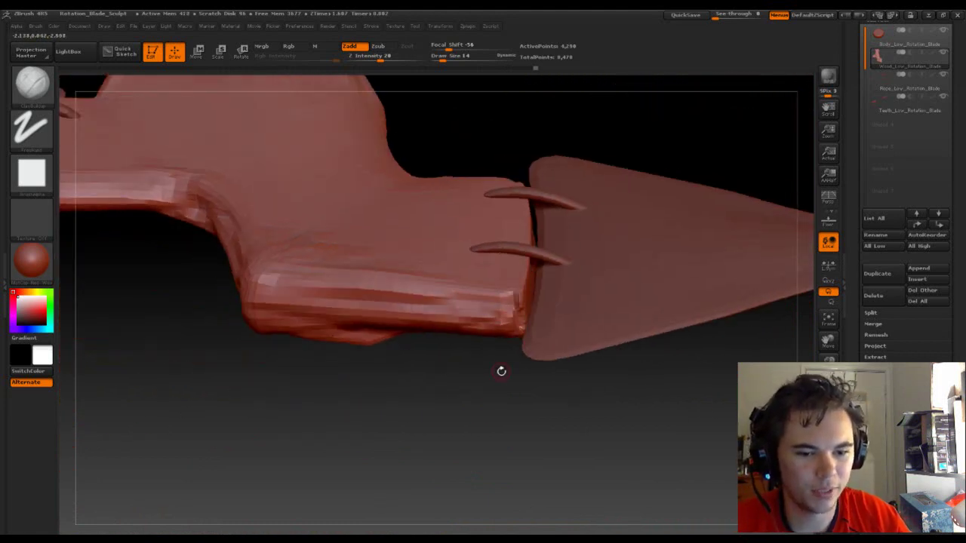
- Refine the worn facets on the side wall of the arm's far end and smooth its long lower edge
mouse_move(481, 412)
mouse_down()
mouse_move(507, 310)
mouse_move(476, 322)
mouse_up()
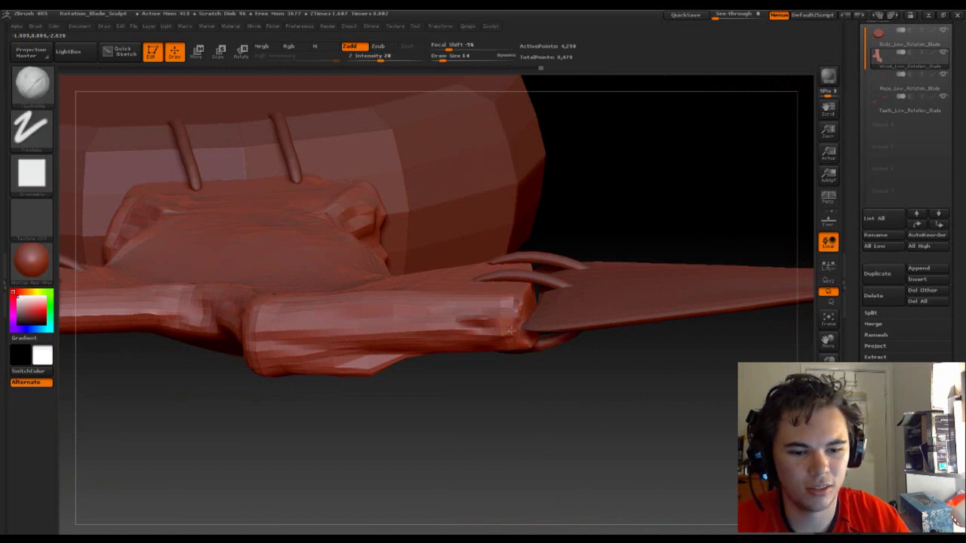
drag(451, 410, 410, 370)
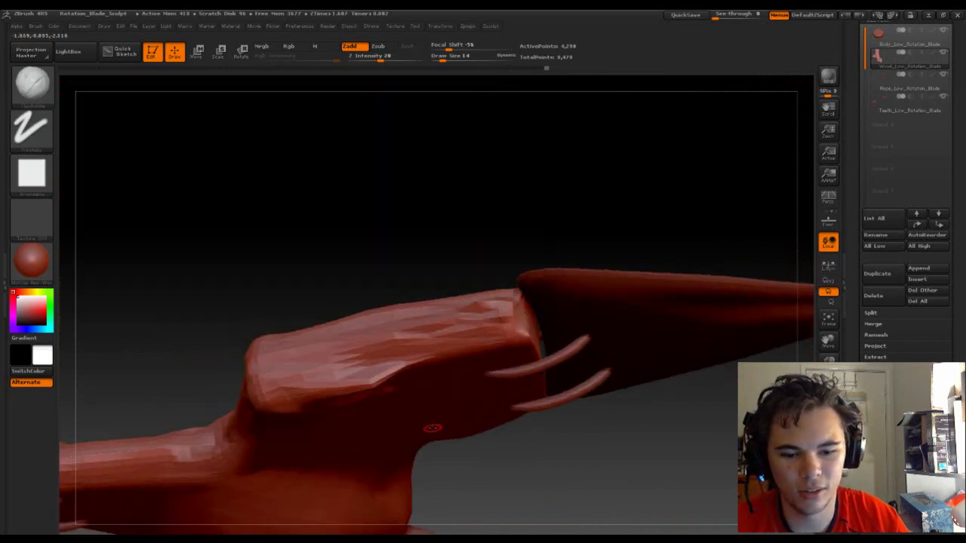
drag(447, 458, 388, 266)
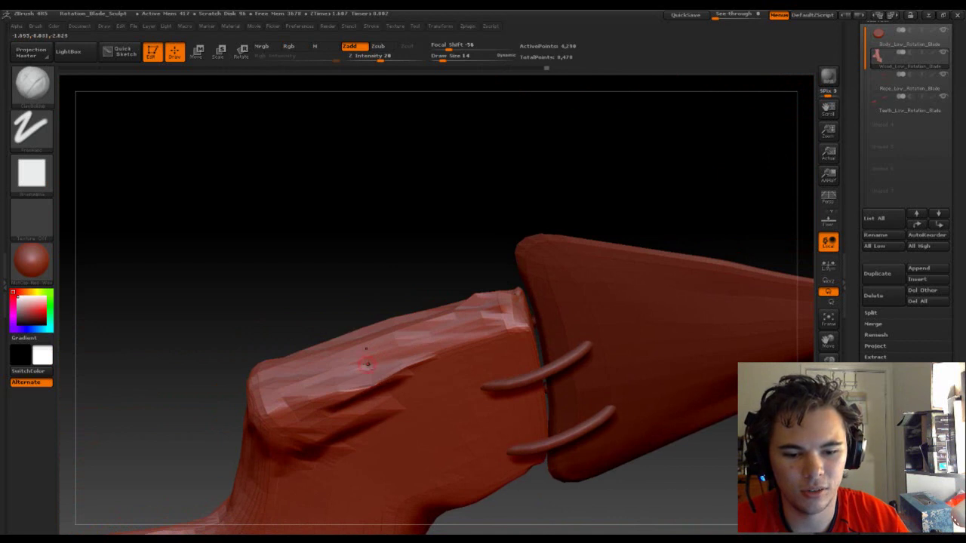
right_drag(373, 345, 375, 371)
mouse_move(375, 370)
shift+mouse_down()
mouse_move(370, 383)
mouse_move(390, 365)
shift+mouse_up()
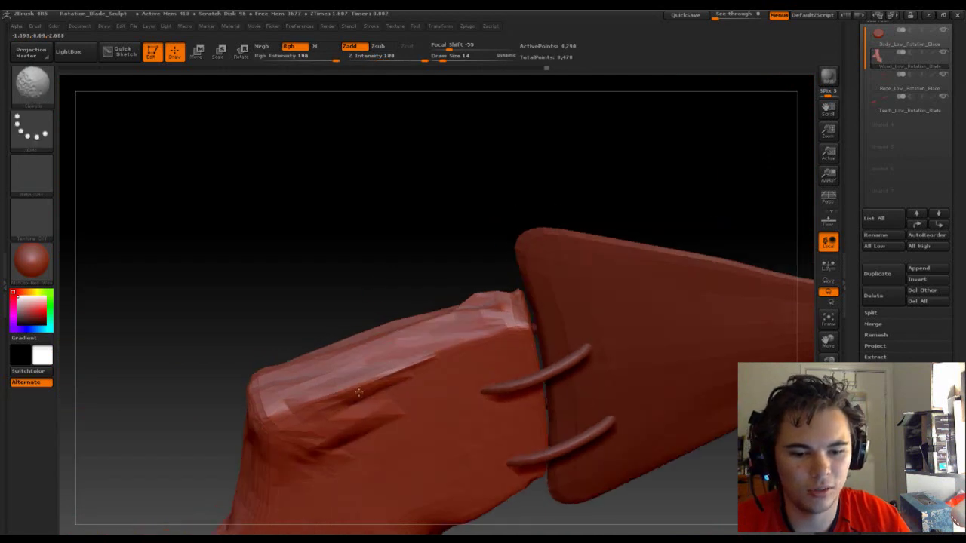
- Sculpt shallow wood-grain facets across the arm's broad flat face, from both strapped blades up to the round body's straps
mouse_move(379, 274)
mouse_down()
mouse_move(397, 431)
mouse_move(396, 276)
mouse_move(431, 237)
mouse_move(435, 270)
mouse_move(470, 277)
mouse_move(446, 181)
mouse_move(556, 295)
mouse_move(551, 274)
mouse_move(246, 398)
mouse_up()
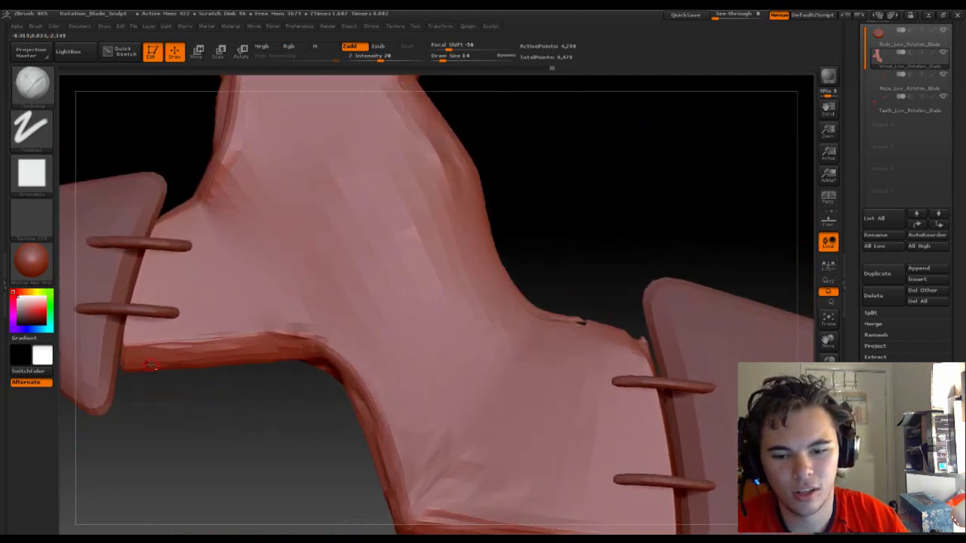
drag(243, 434, 278, 404)
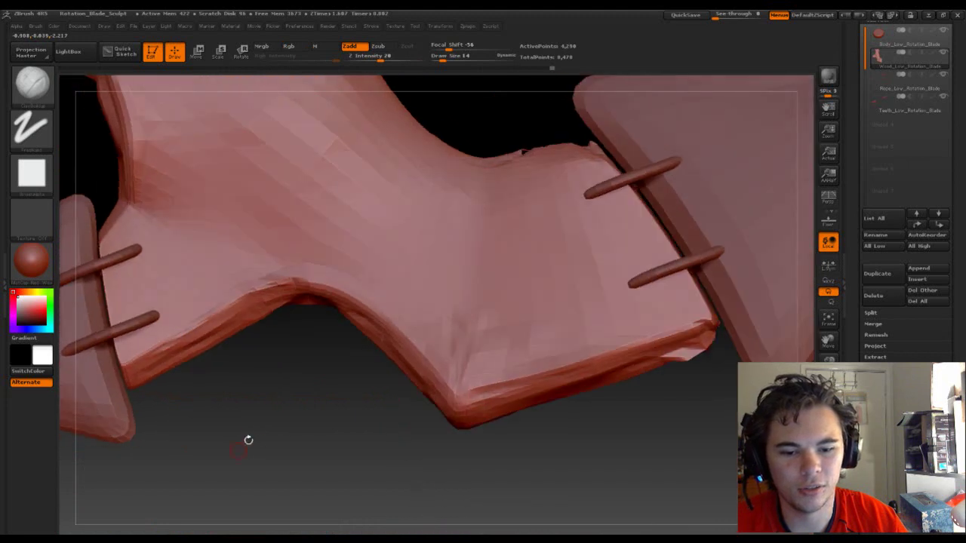
mouse_move(389, 266)
mouse_down()
mouse_move(305, 219)
mouse_move(315, 198)
mouse_move(410, 263)
mouse_up()
drag(349, 389, 344, 200)
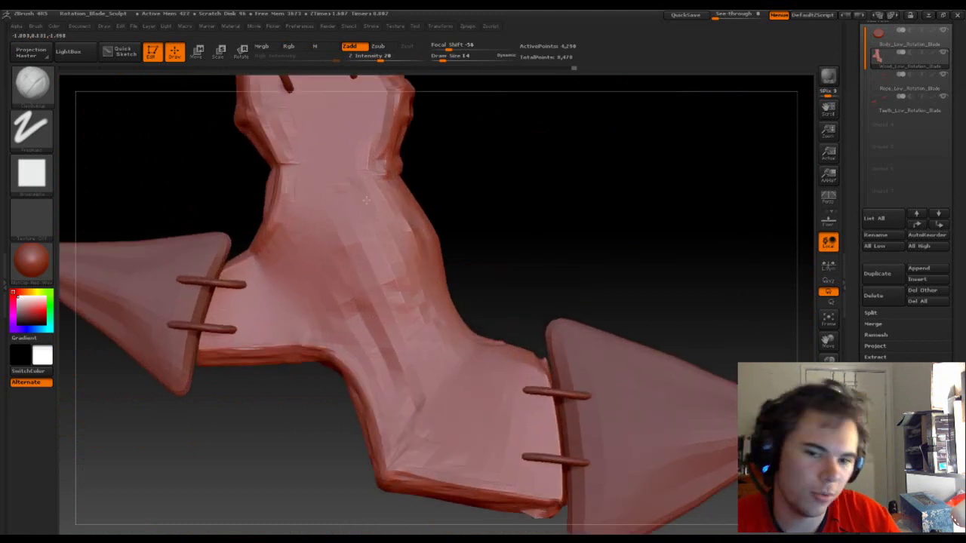
drag(459, 407, 422, 406)
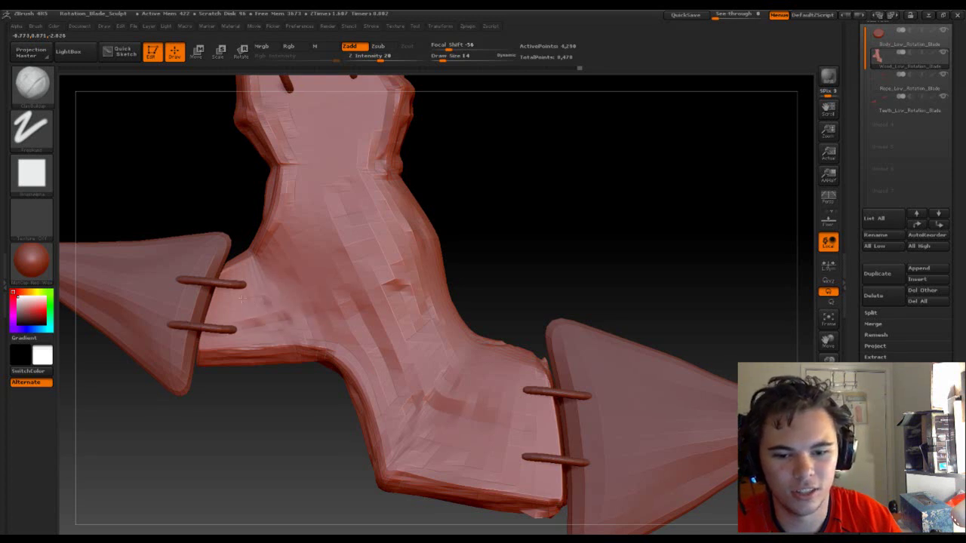
drag(478, 188, 373, 217)
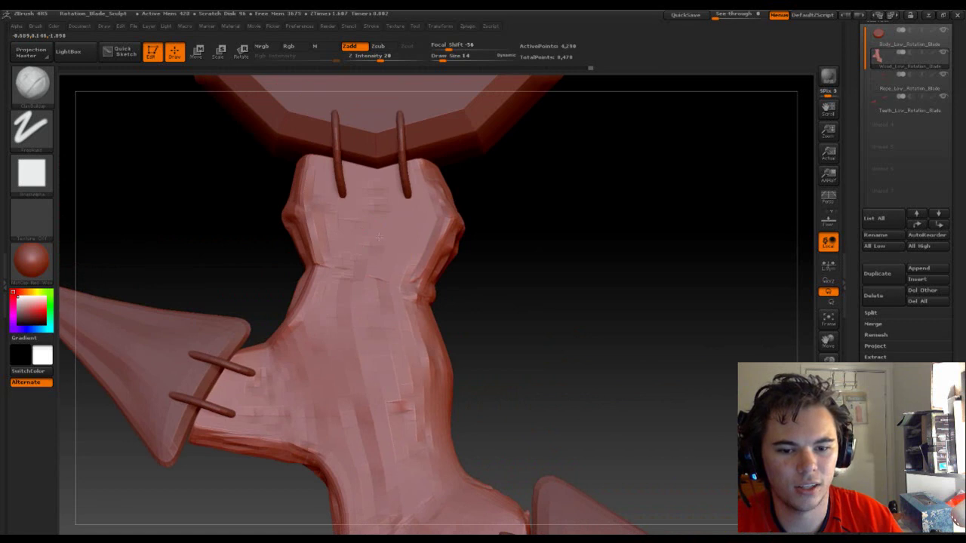
- Carve matching worn facets across the arm's opposite face, including the creased bend near the far blade
drag(365, 333, 377, 227)
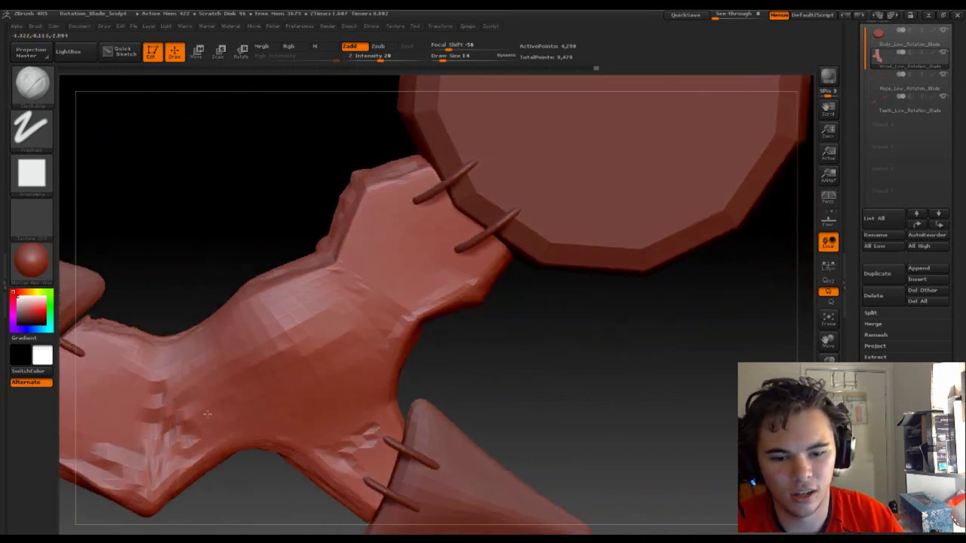
mouse_move(317, 338)
mouse_down()
mouse_move(355, 283)
mouse_move(393, 305)
mouse_up()
mouse_move(519, 344)
mouse_down()
mouse_move(422, 279)
mouse_move(413, 285)
mouse_up()
mouse_move(148, 378)
mouse_down()
mouse_move(172, 337)
mouse_move(202, 388)
mouse_up()
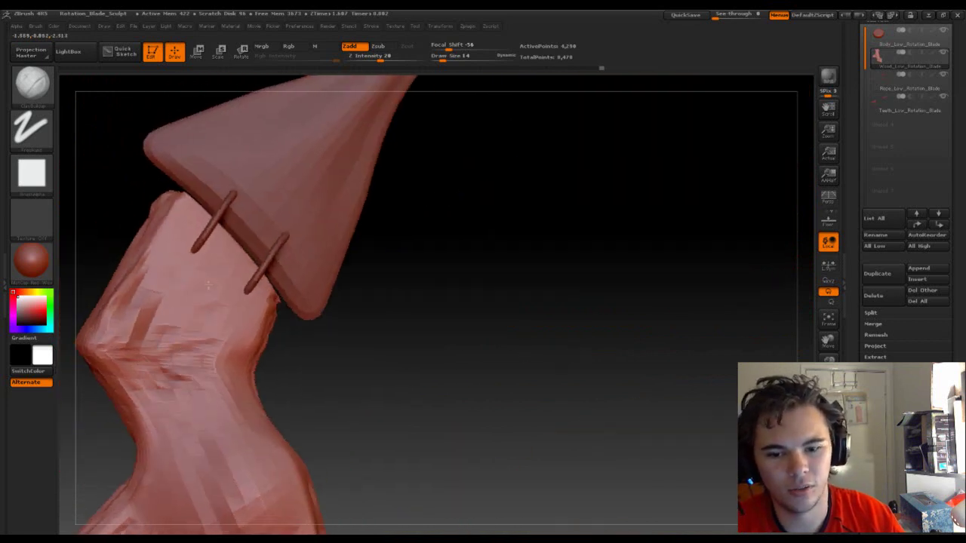
drag(314, 338, 405, 496)
drag(463, 255, 503, 371)
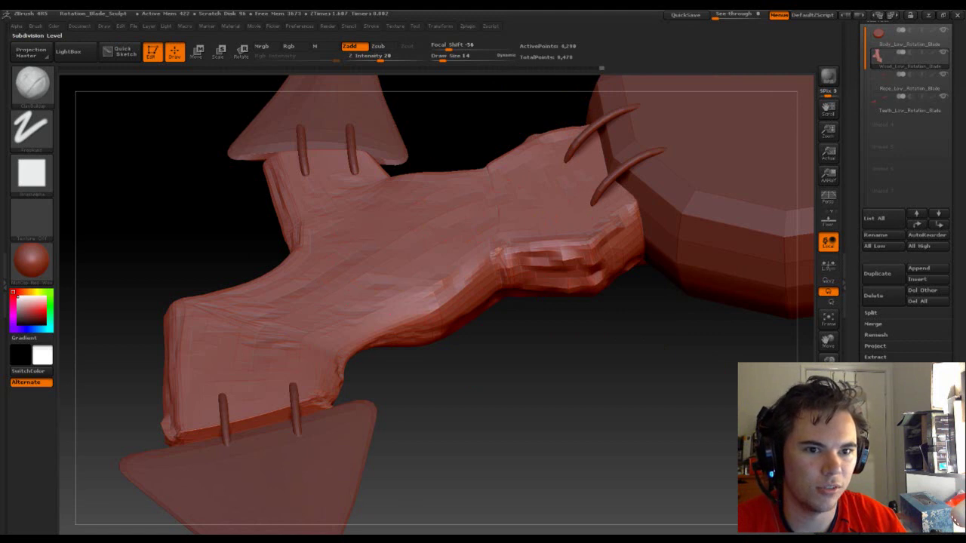
- Compare the wooden arm's lower and higher subdivision levels, and subdivide its mesh once more for finer detail
key(shift+d)
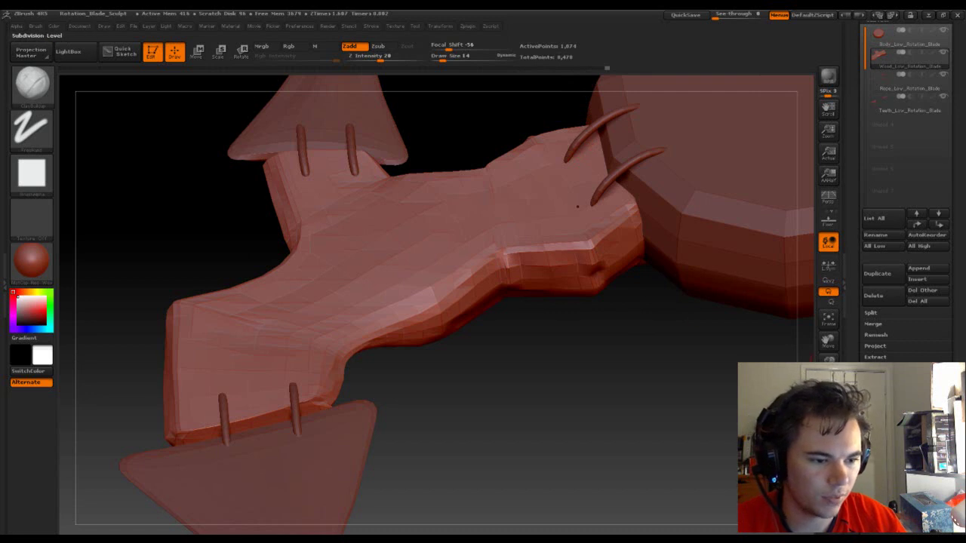
key(d)
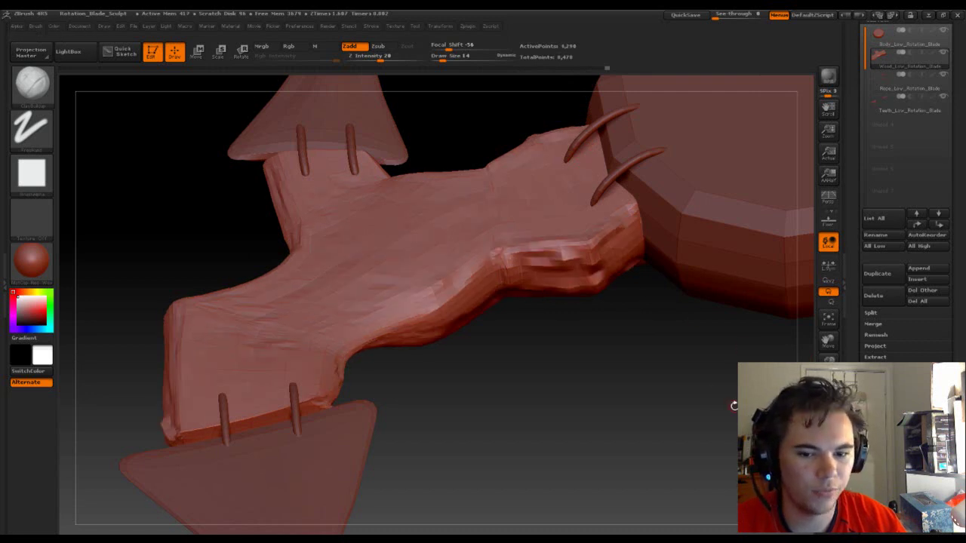
key(ctrl+d)
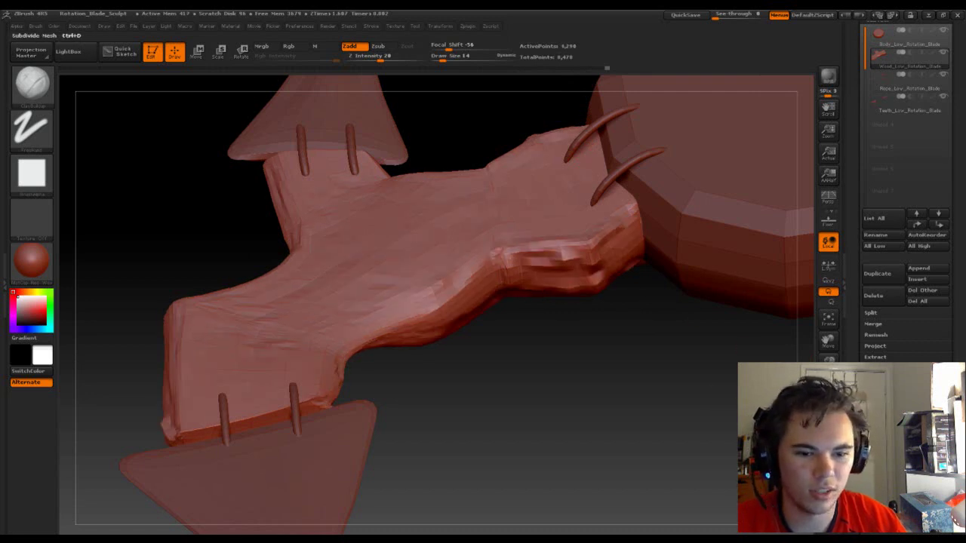
mouse_move(679, 423)
mouse_down()
mouse_move(642, 405)
mouse_move(565, 334)
mouse_move(531, 345)
mouse_move(666, 371)
mouse_move(566, 339)
mouse_move(573, 356)
mouse_move(558, 357)
mouse_up()
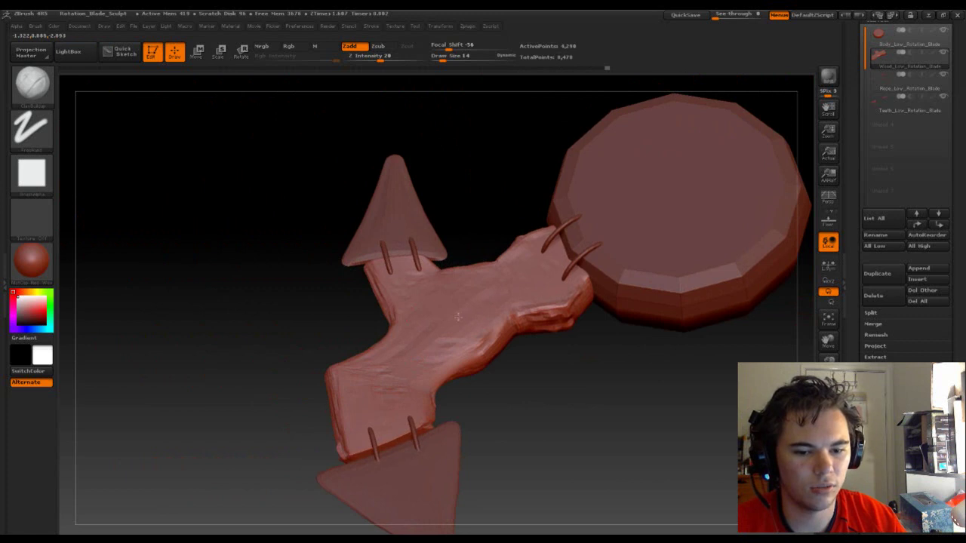
drag(475, 304, 553, 376)
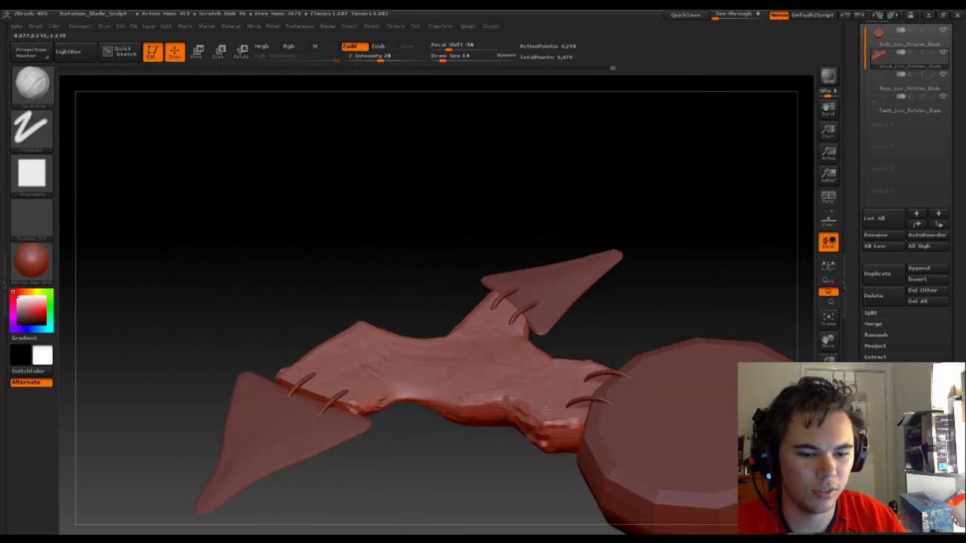
mouse_move(508, 477)
mouse_down()
mouse_move(578, 470)
mouse_move(483, 445)
mouse_up()
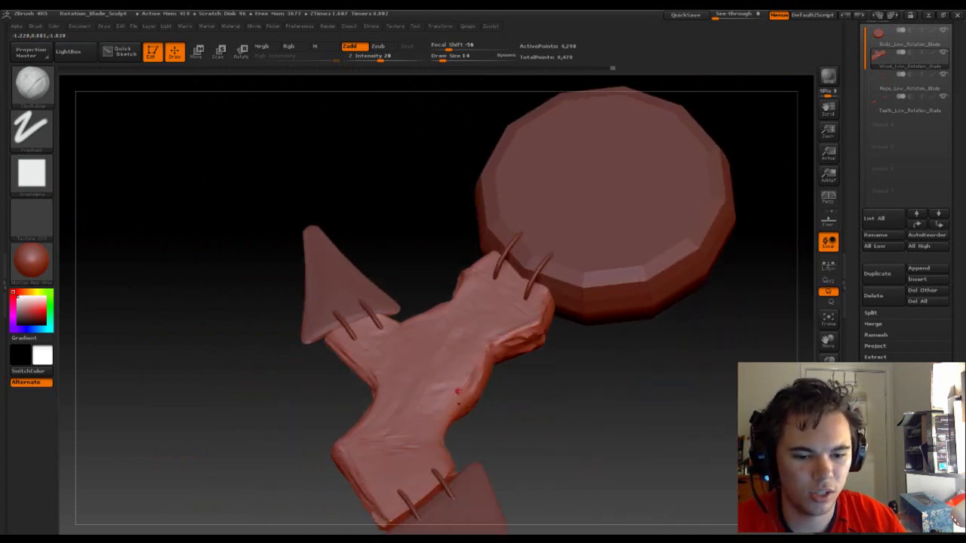
mouse_move(575, 420)
mouse_down()
mouse_move(566, 405)
mouse_move(571, 391)
mouse_move(535, 412)
mouse_move(565, 486)
mouse_up()
drag(518, 446, 642, 364)
key(ctrl+d)
- Try carving a long grain groove across the arm's face alongside its curved edge
mouse_move(481, 389)
mouse_down()
mouse_move(453, 362)
mouse_move(494, 371)
mouse_move(487, 340)
mouse_move(491, 352)
mouse_move(543, 317)
mouse_move(546, 329)
mouse_move(355, 351)
mouse_up()
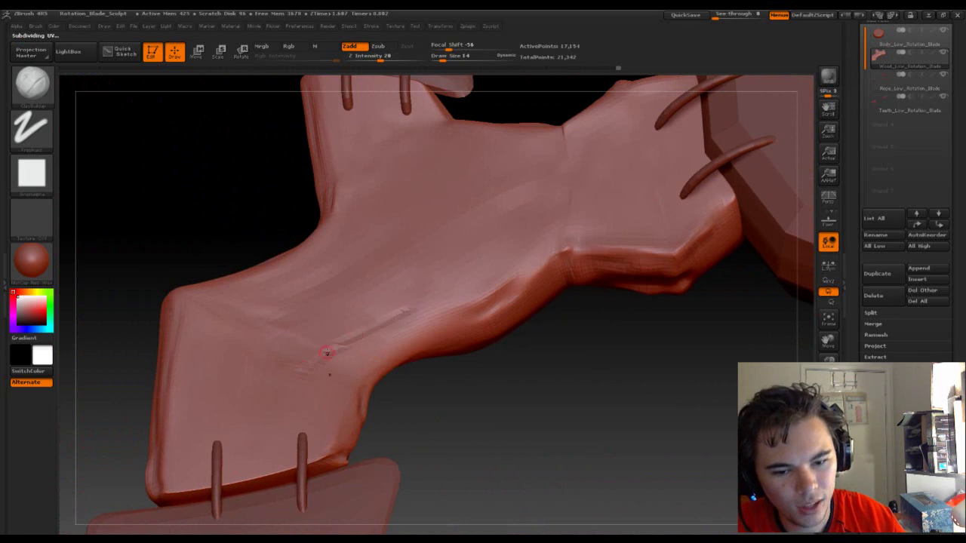
drag(298, 380, 494, 275)
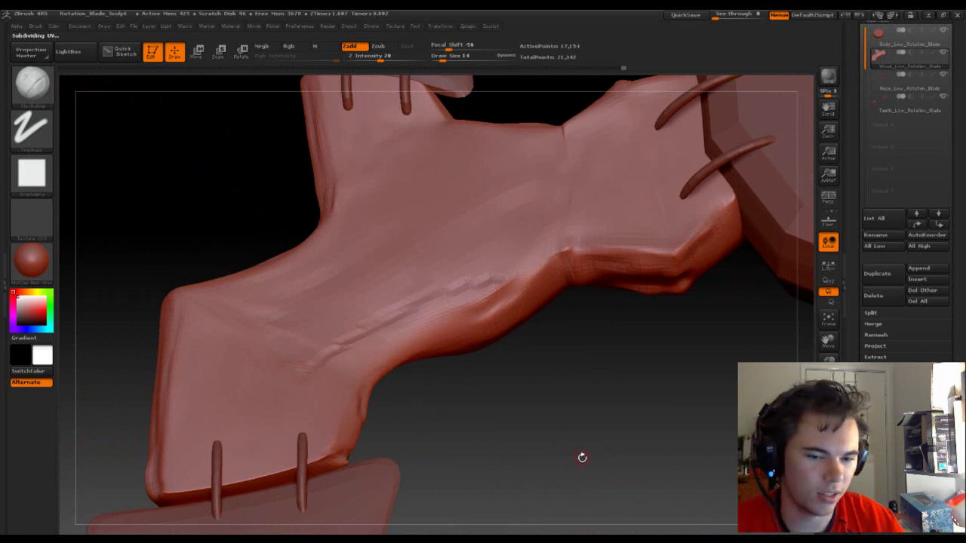
key(ctrl+z)
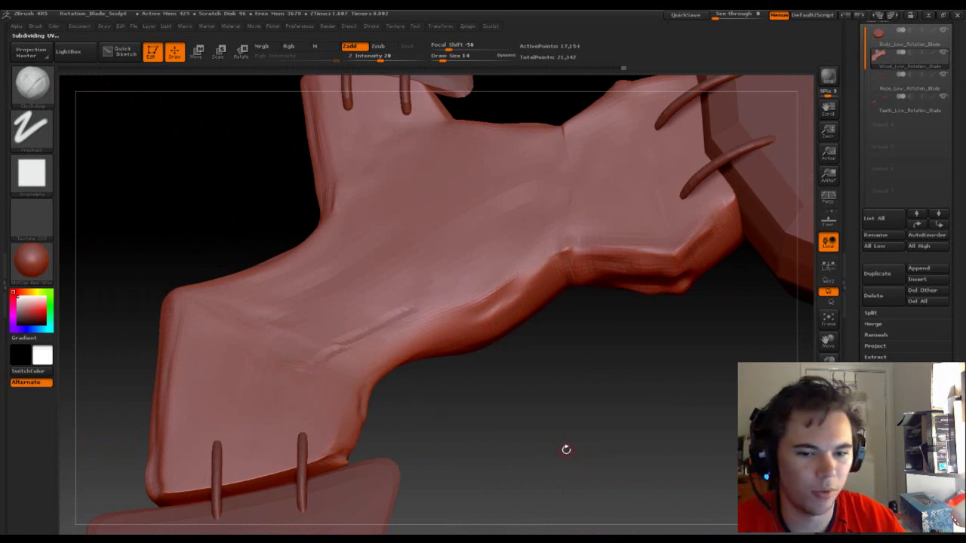
mouse_move(535, 390)
mouse_down()
mouse_move(556, 405)
mouse_move(536, 383)
mouse_up()
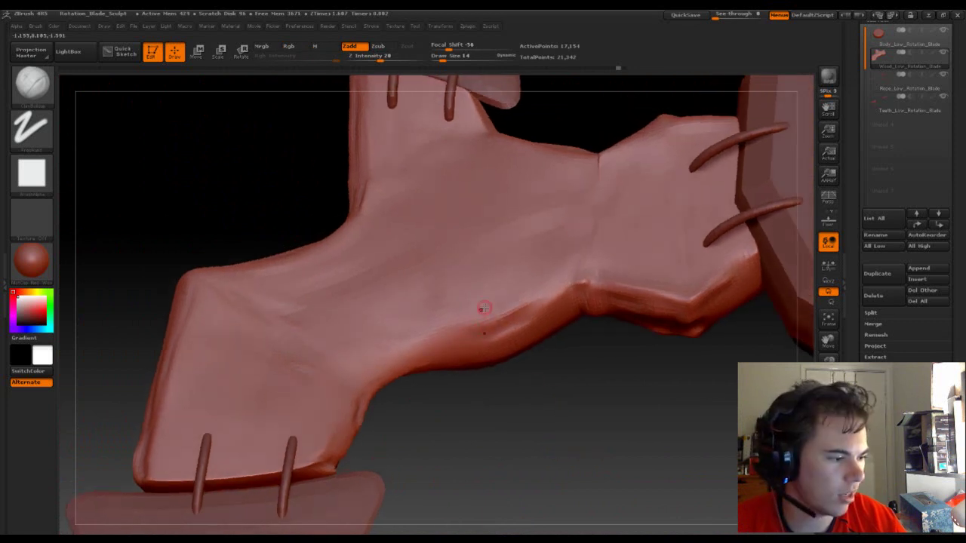
drag(561, 413, 498, 365)
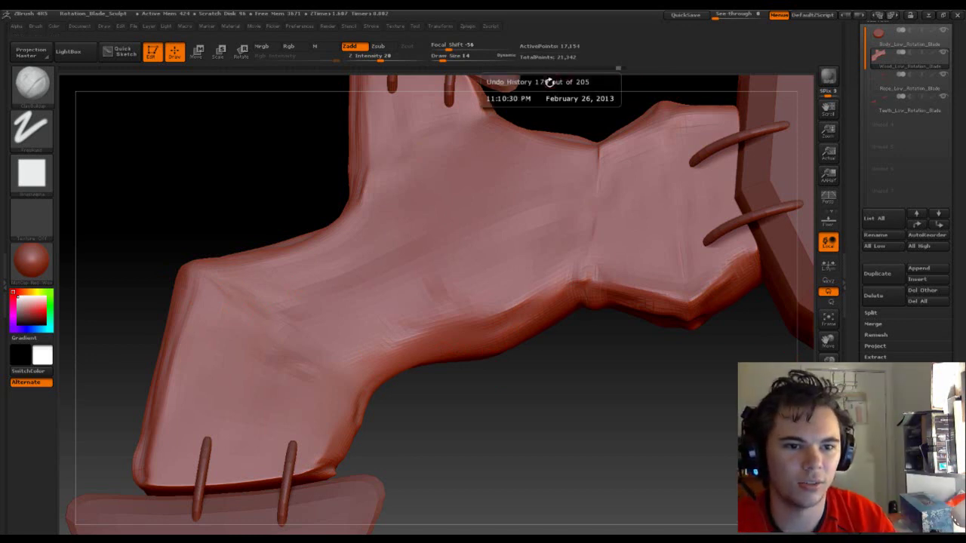
- Carve fine grain grooves along the arm's bulging upper edge, up to the crease near the round body
mouse_move(645, 410)
mouse_down()
mouse_move(657, 397)
mouse_move(664, 423)
mouse_move(622, 472)
mouse_move(619, 412)
mouse_up()
key(f)
mouse_move(616, 267)
mouse_down()
mouse_move(679, 287)
mouse_move(551, 293)
mouse_up()
mouse_move(496, 411)
mouse_down()
mouse_move(473, 427)
mouse_move(438, 422)
mouse_move(500, 456)
mouse_move(489, 467)
mouse_up()
mouse_move(542, 446)
mouse_down()
mouse_move(550, 425)
mouse_move(585, 453)
mouse_up()
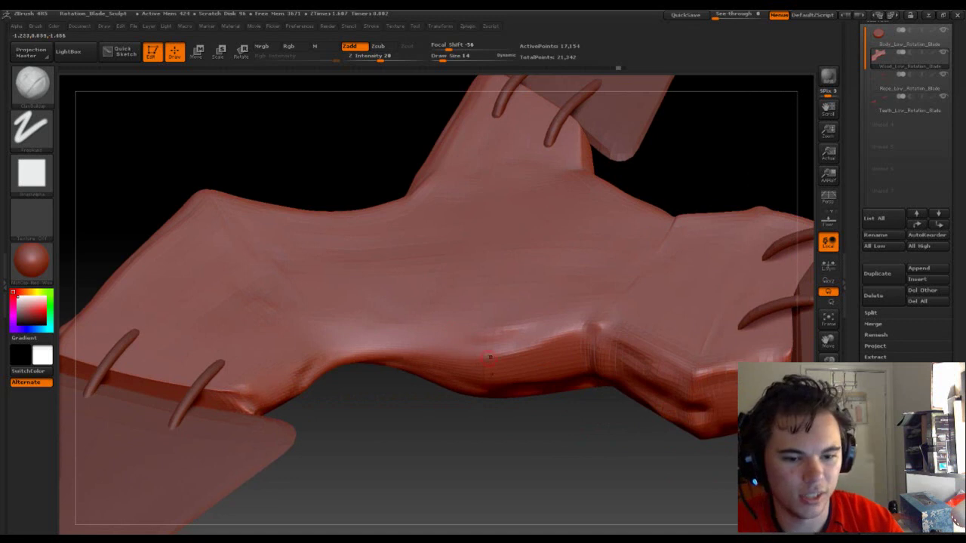
drag(463, 356, 535, 349)
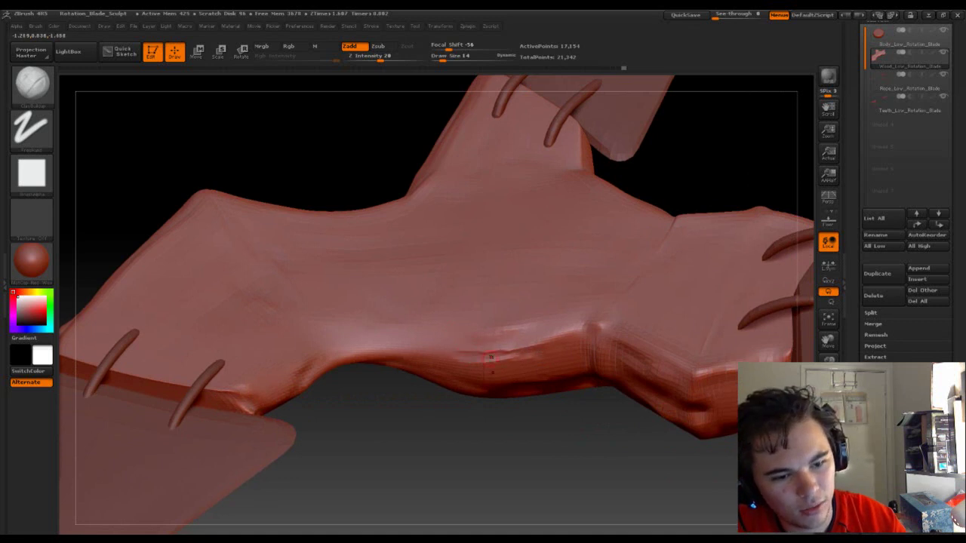
drag(474, 357, 531, 348)
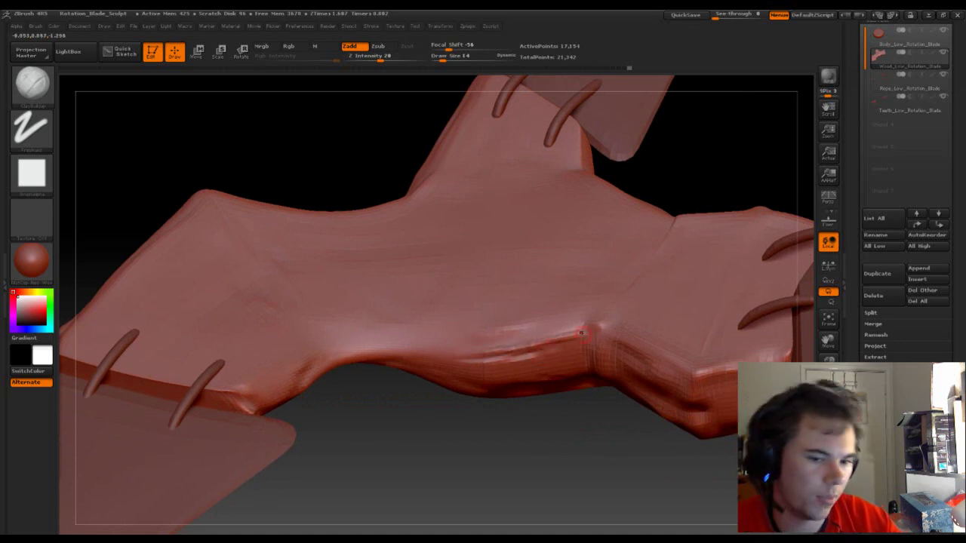
- Carve lengthwise wood-grain grooves into the arm's bulging side wall beside the crease, and check the whole model
mouse_move(614, 423)
mouse_down()
mouse_move(601, 371)
mouse_move(486, 385)
mouse_up()
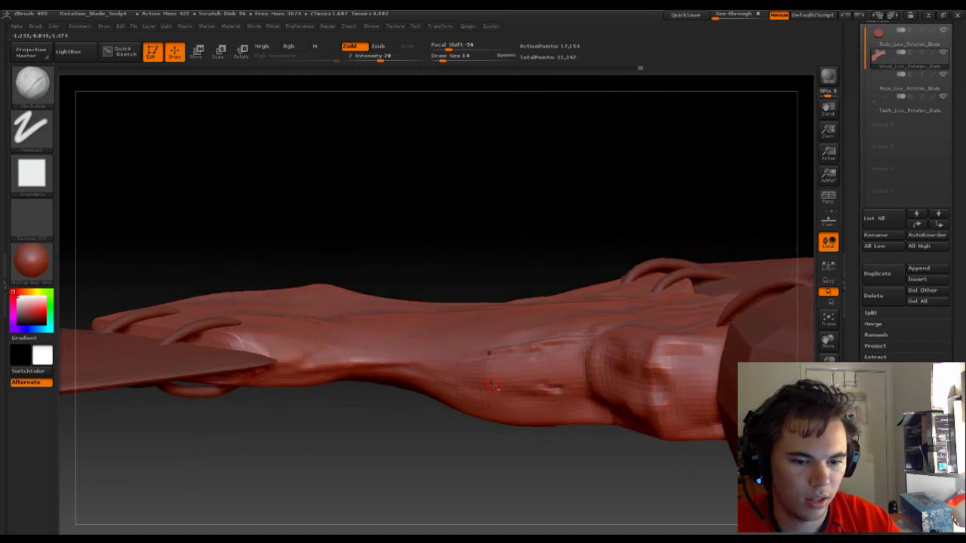
drag(563, 385, 544, 386)
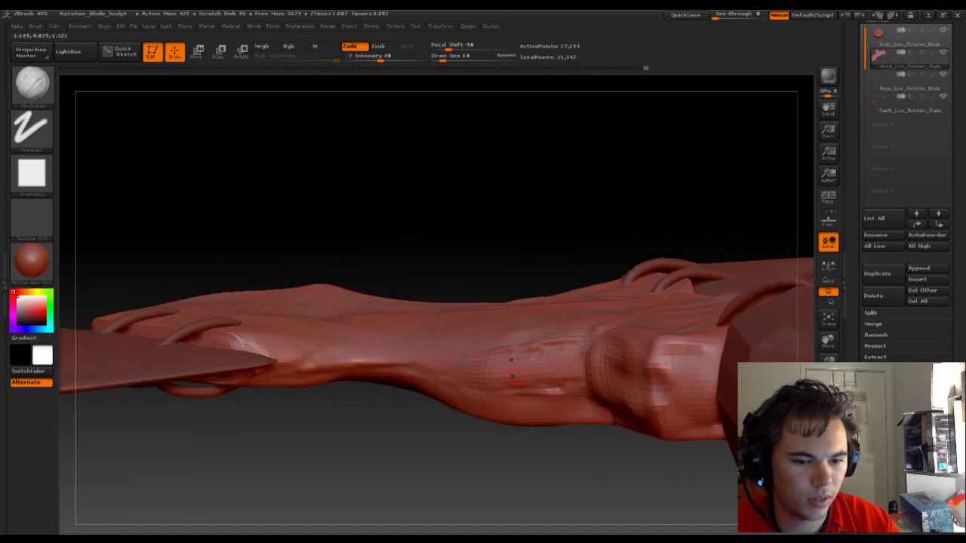
mouse_move(524, 428)
mouse_down()
mouse_move(524, 451)
mouse_move(502, 394)
mouse_up()
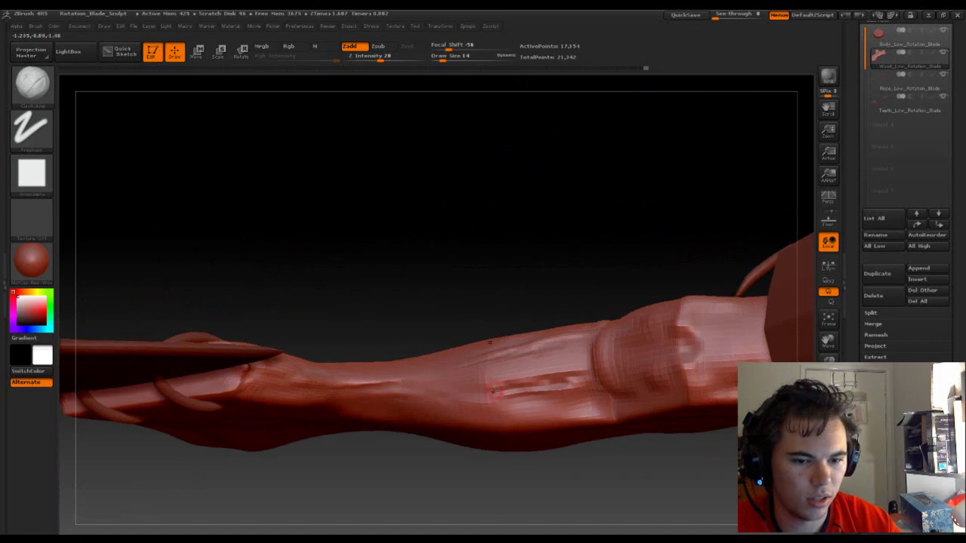
drag(505, 479, 491, 453)
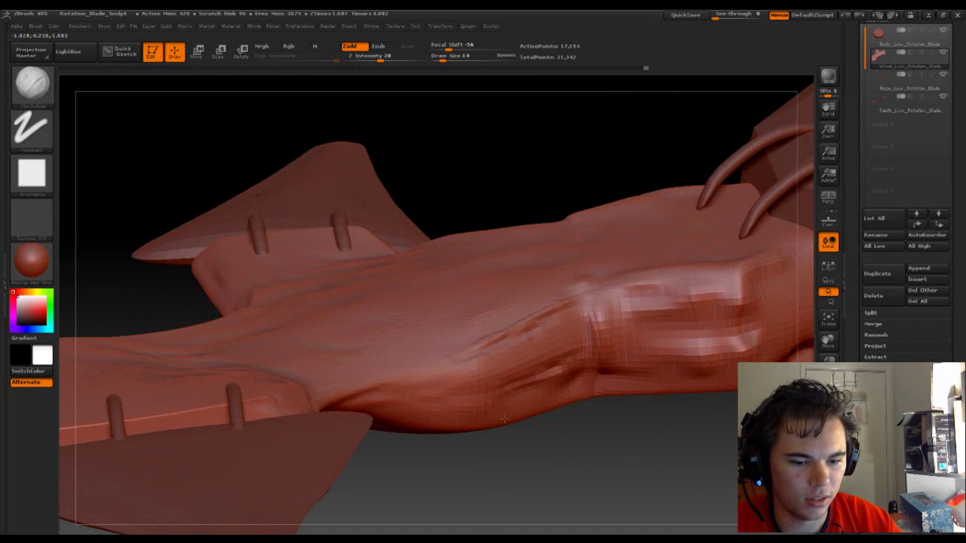
drag(571, 421, 502, 388)
drag(609, 395, 446, 314)
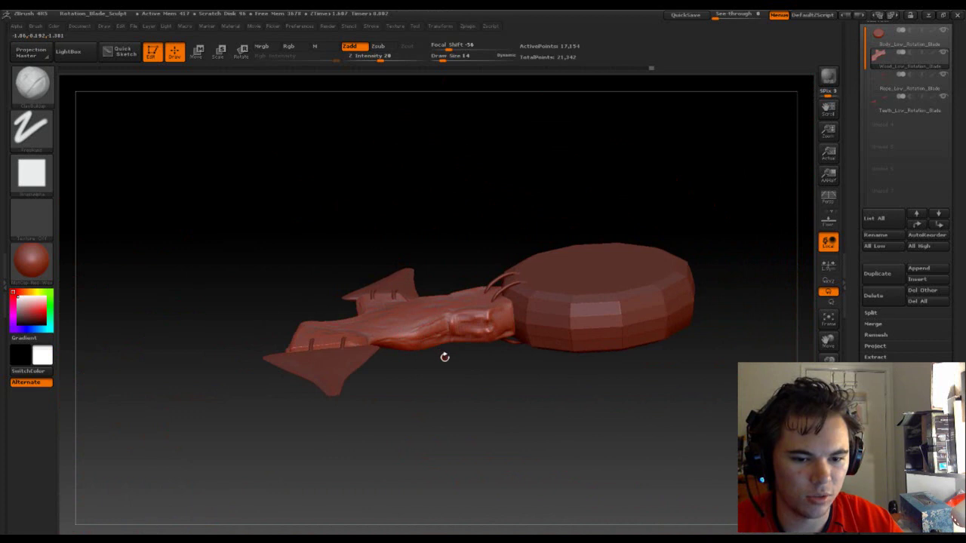
drag(493, 389, 455, 388)
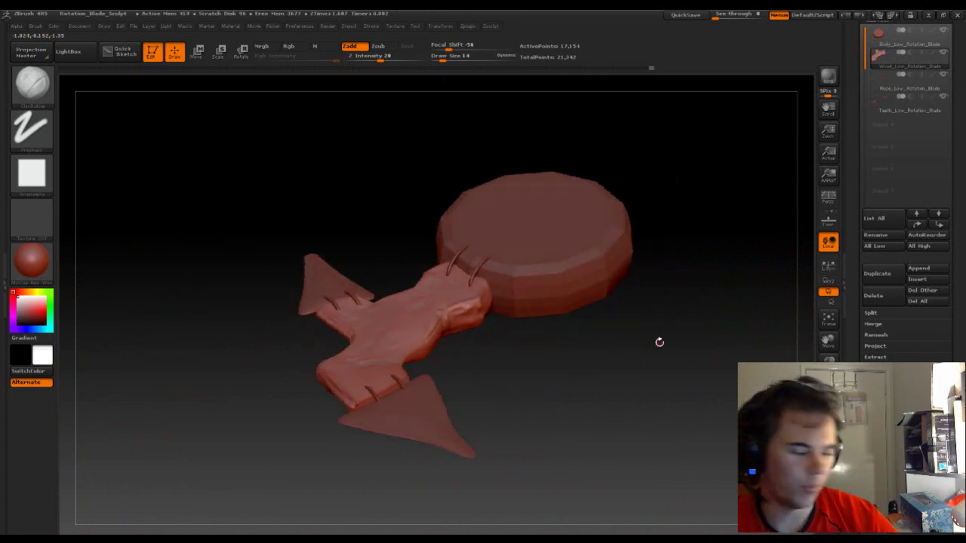